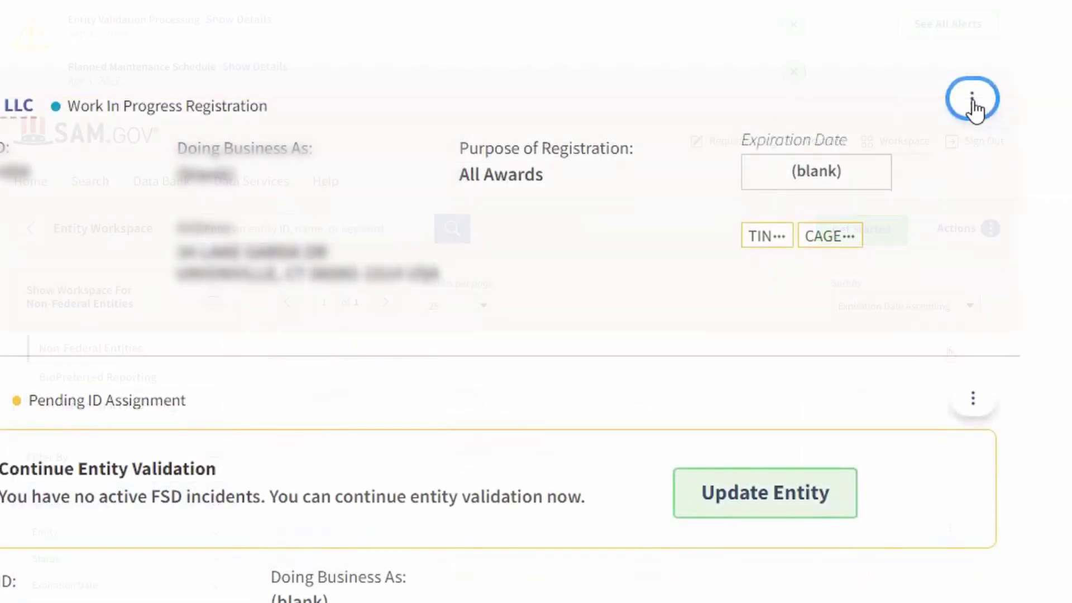
# - Start updating the work-in-progress All Awards registration and certify authorization to conduct transactions on the entity's behalf
pyautogui.click(972, 100)
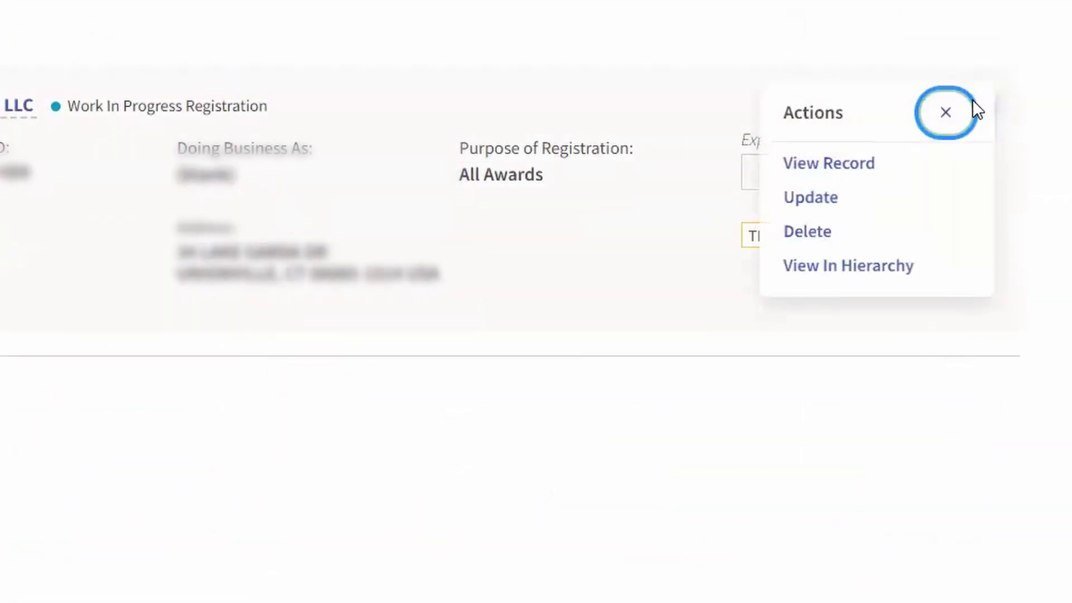
pyautogui.click(823, 201)
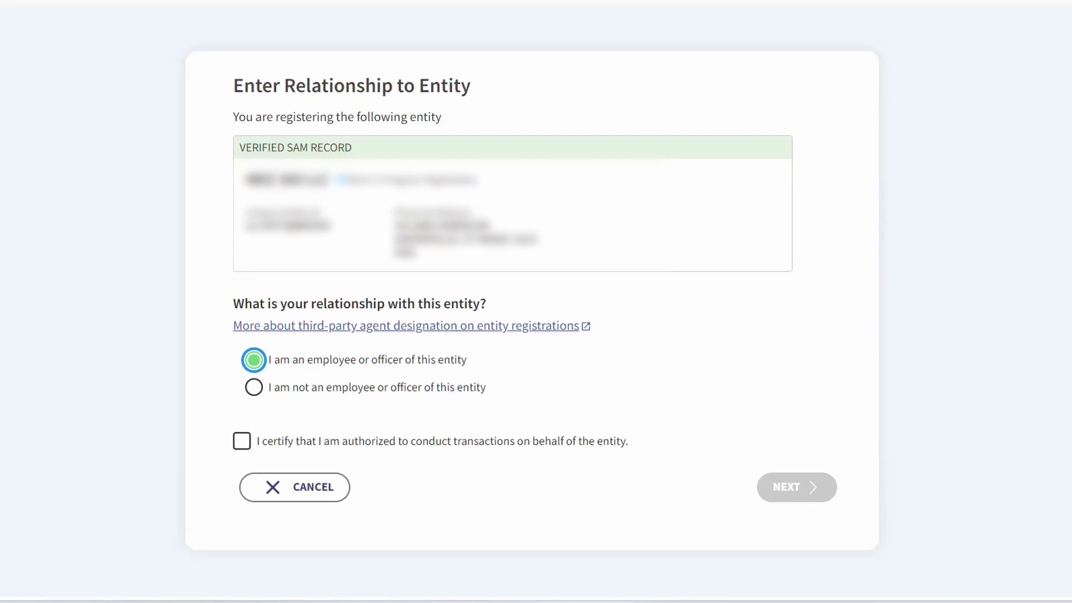
pyautogui.click(246, 447)
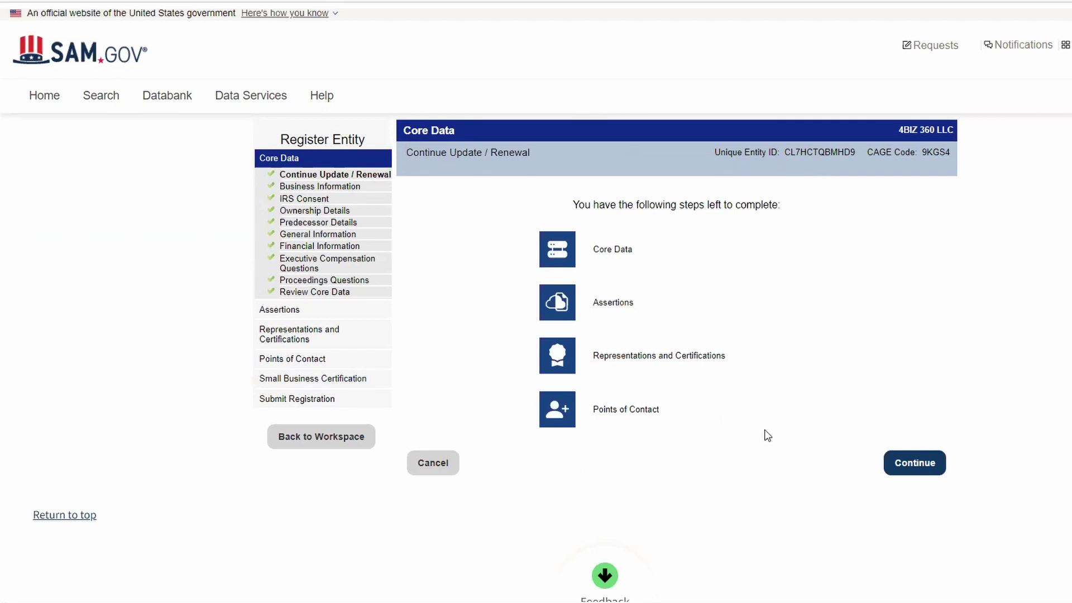
# - Continue into Core Data, review the Business Information details with the physical and mailing addresses, and save the page
pyautogui.click(909, 469)
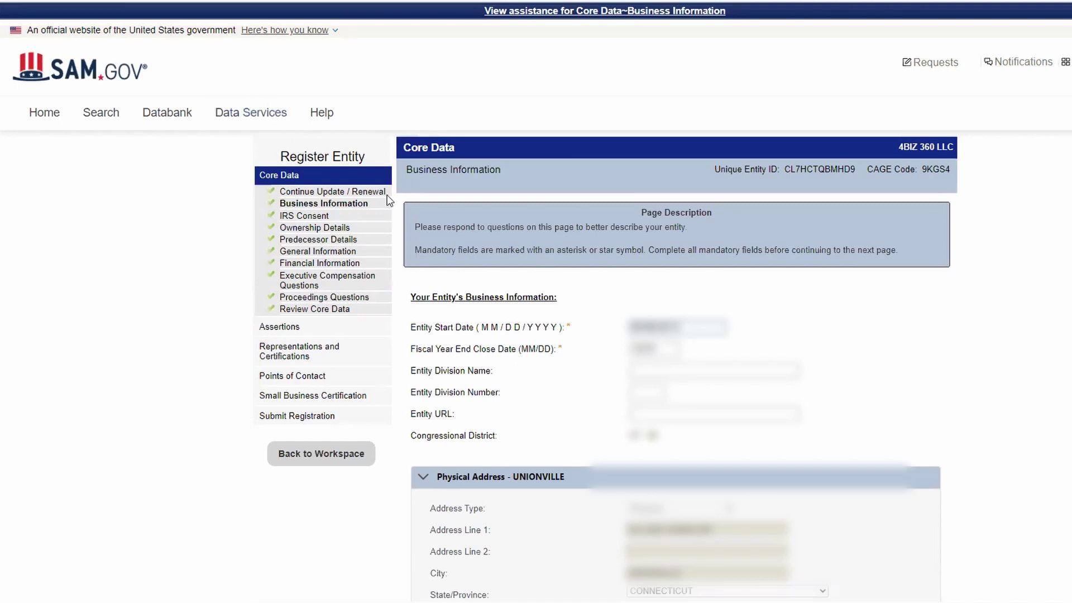
pyautogui.scroll(-3, 243, 228)
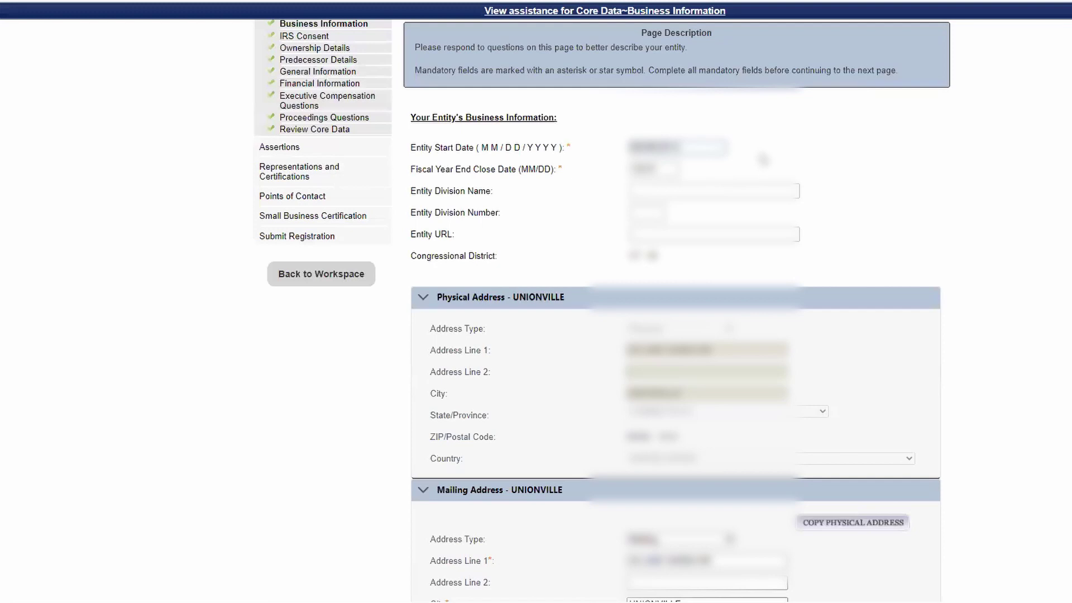
pyautogui.scroll(-3, 869, 253)
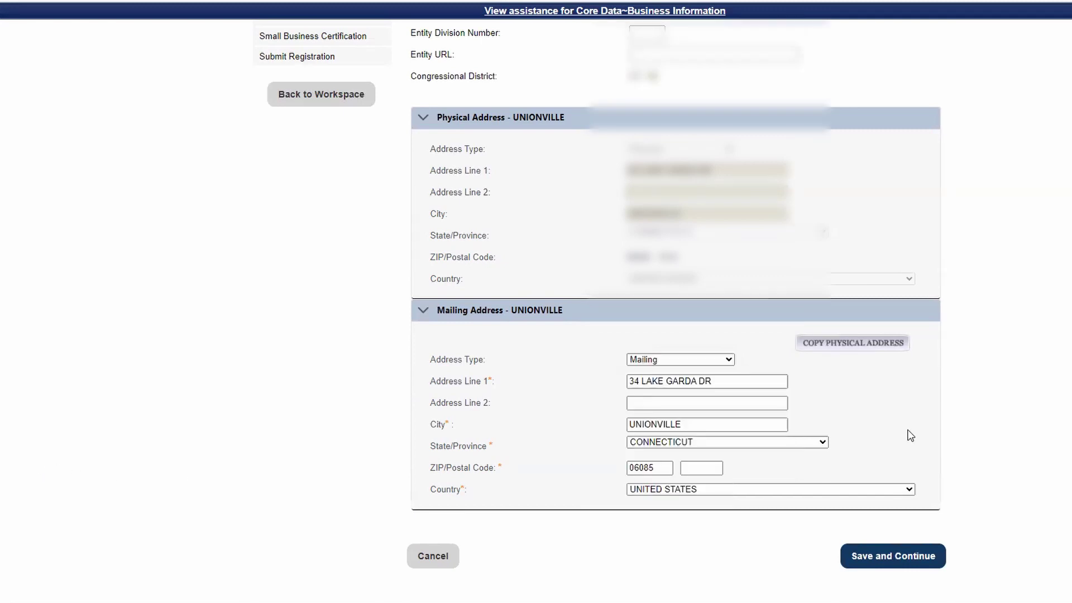
pyautogui.scroll(-3, 906, 433)
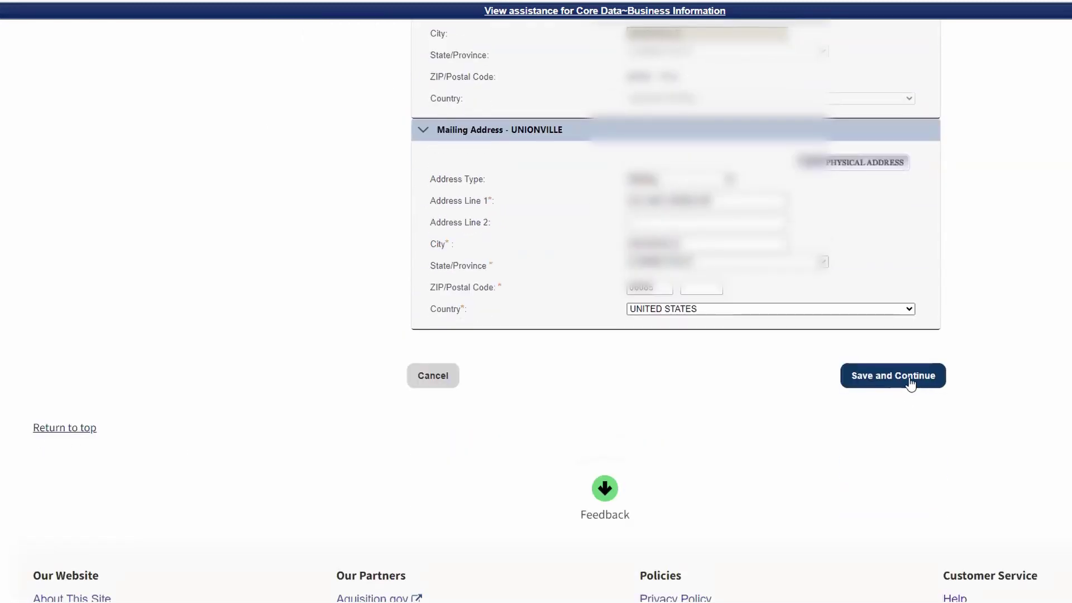
pyautogui.click(910, 377)
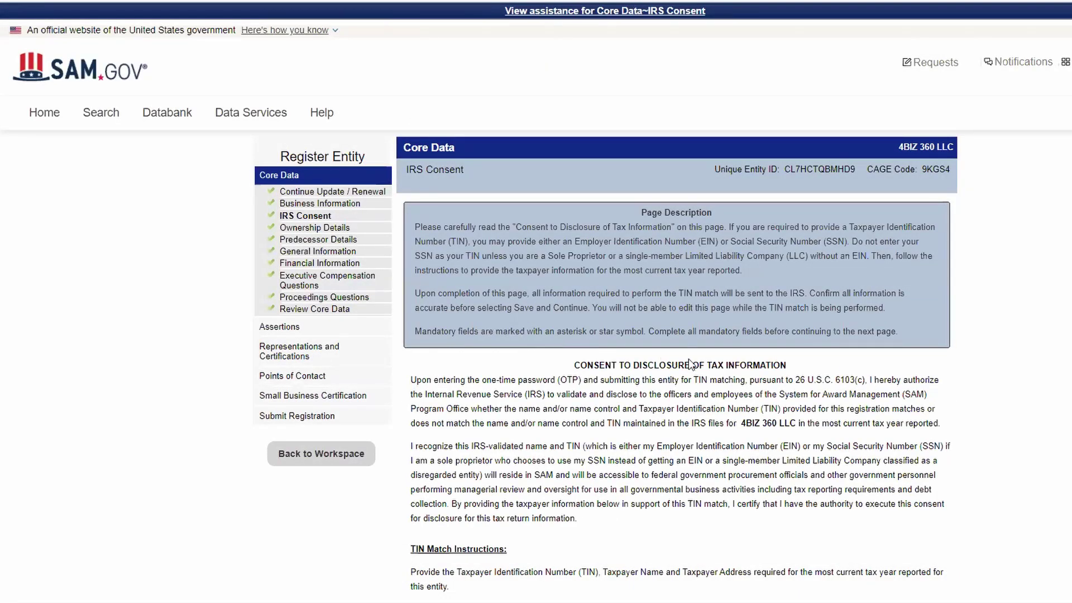
# - Save the IRS Consent, Ownership Details and Predecessor Details pages with their existing answers
pyautogui.scroll(-6, 693, 363)
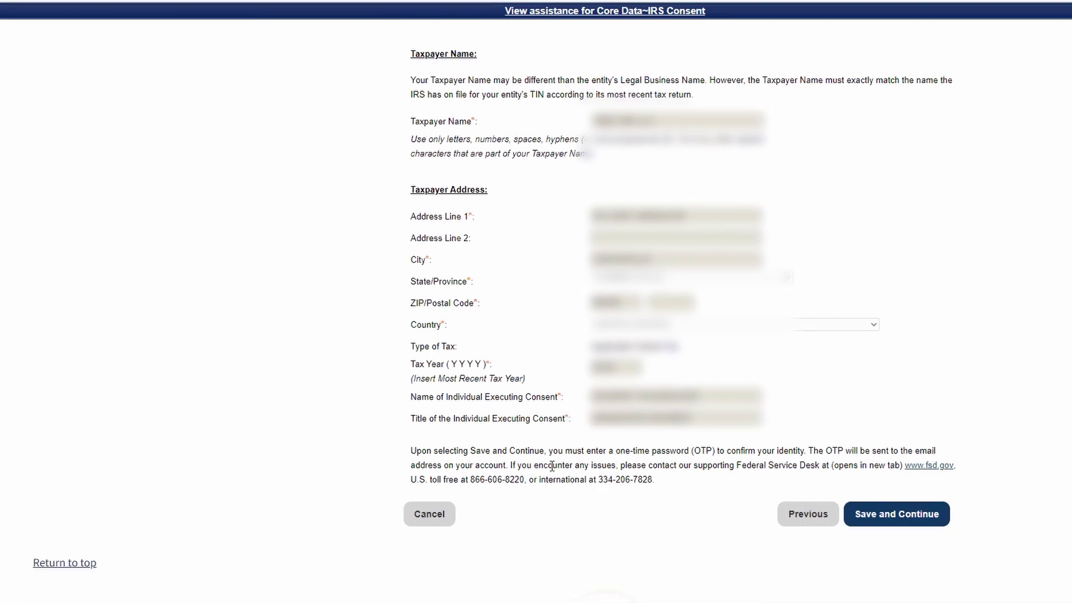
pyautogui.click(889, 514)
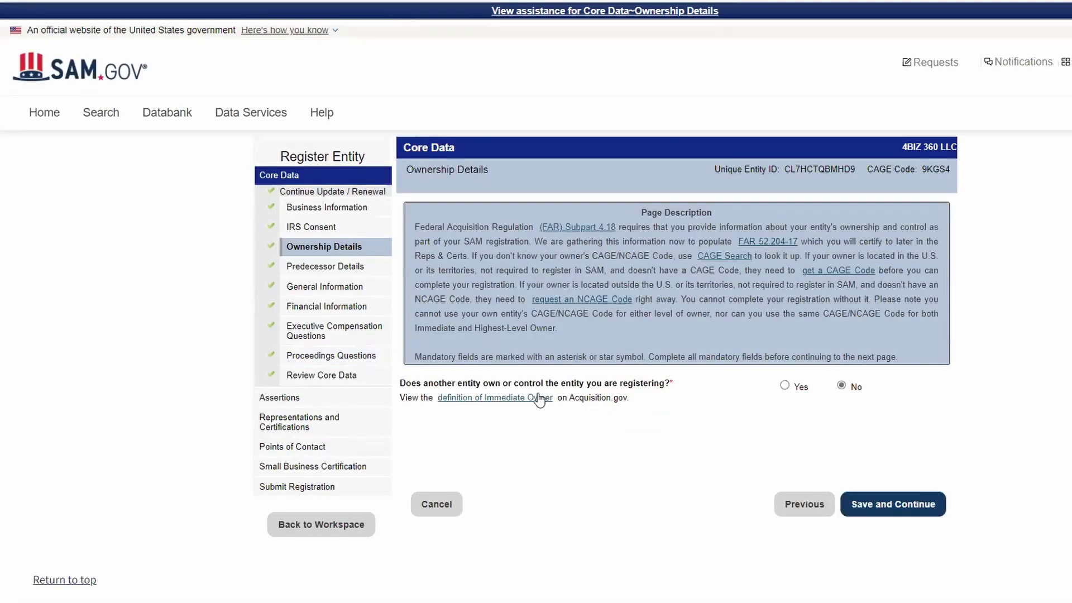
pyautogui.click(907, 509)
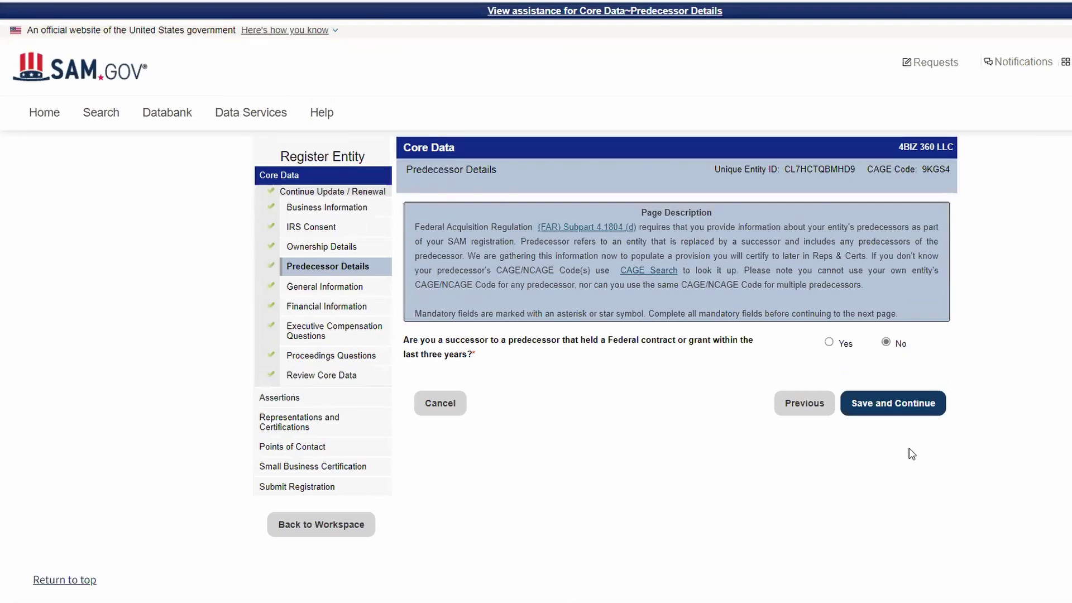
pyautogui.click(904, 407)
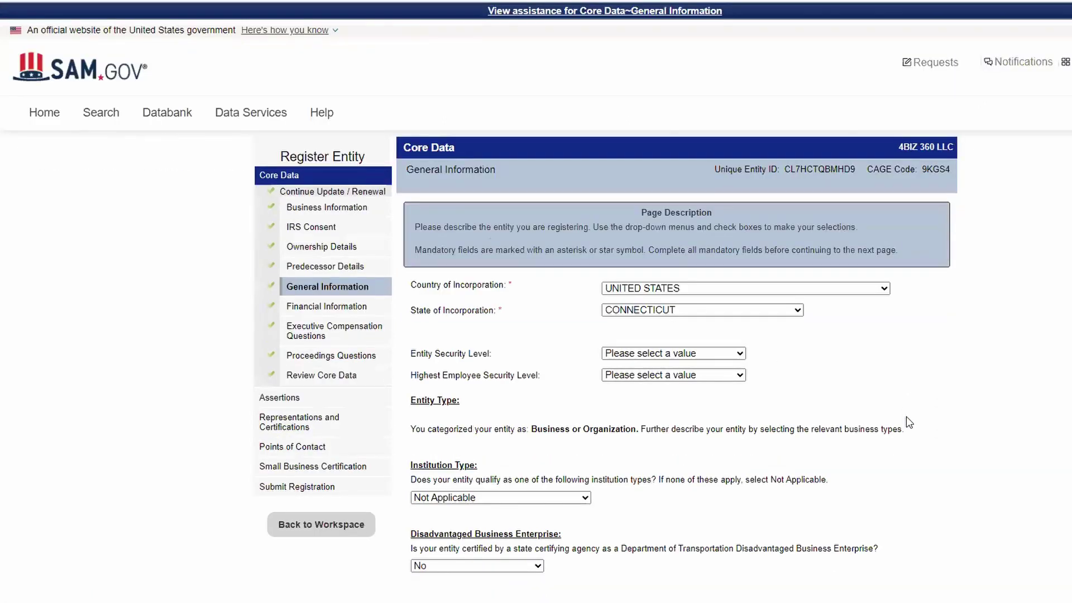
# - Review the entity's General Information selections and save the Financial Information page with its existing entries
pyautogui.scroll(-3, 908, 422)
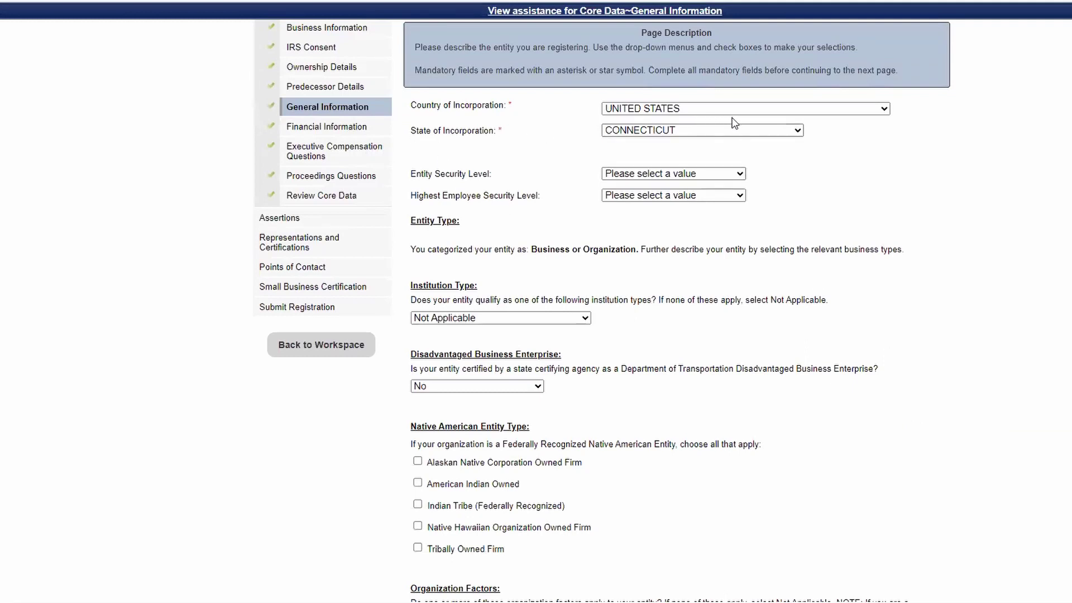
pyautogui.scroll(-3, 908, 322)
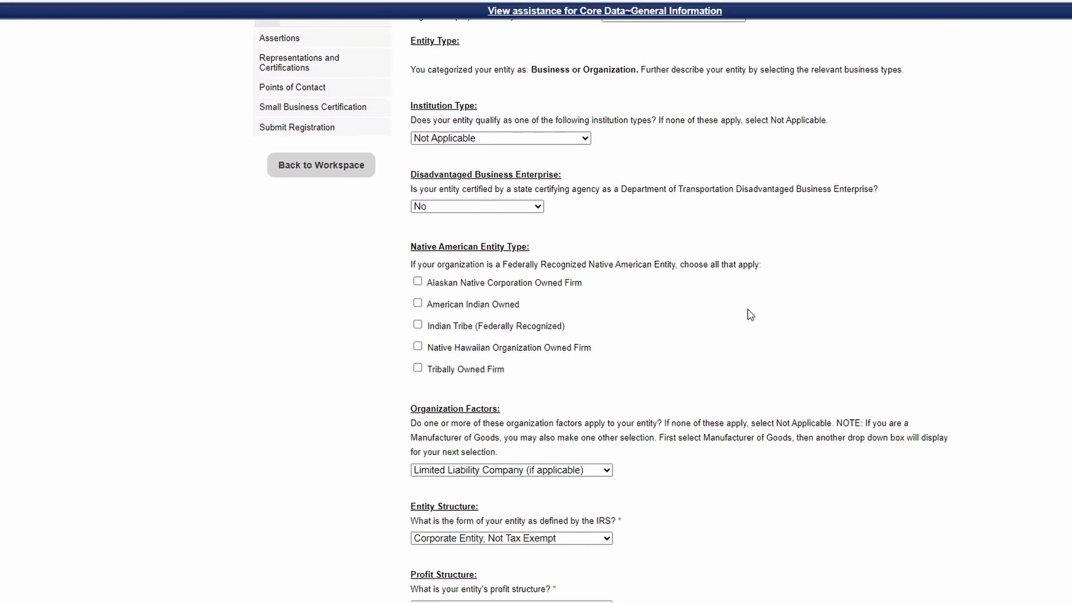
pyautogui.scroll(-3, 744, 316)
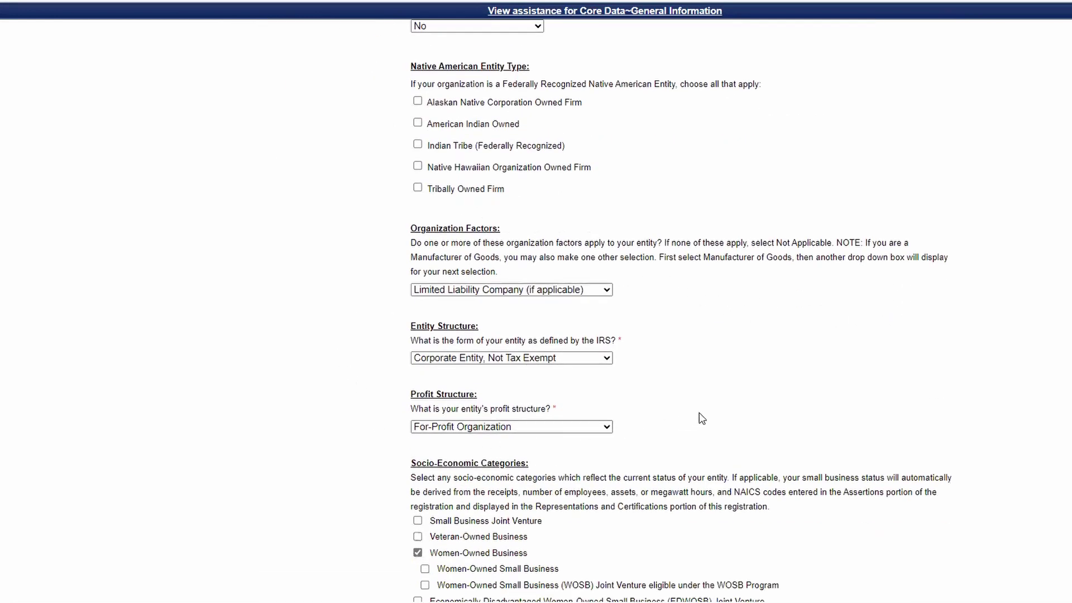
pyautogui.scroll(-2, 702, 418)
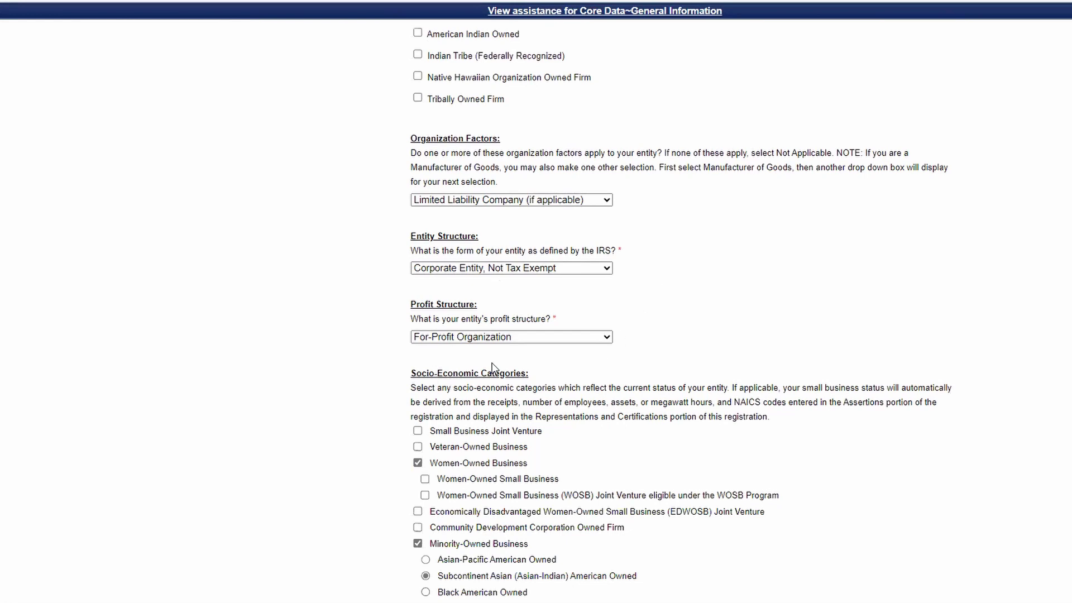
pyautogui.scroll(-3, 826, 360)
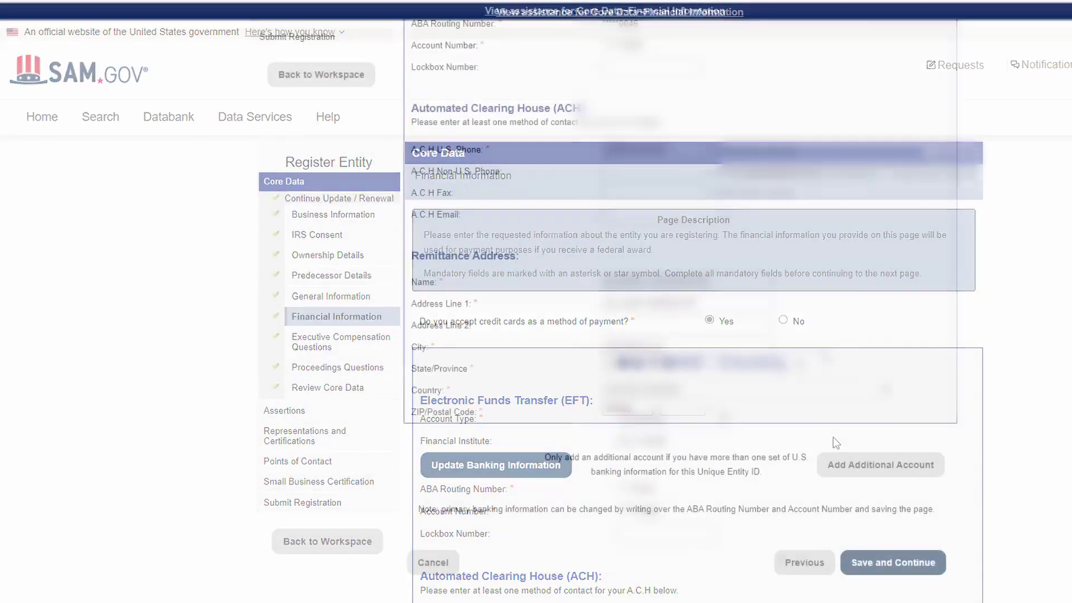
pyautogui.click(888, 558)
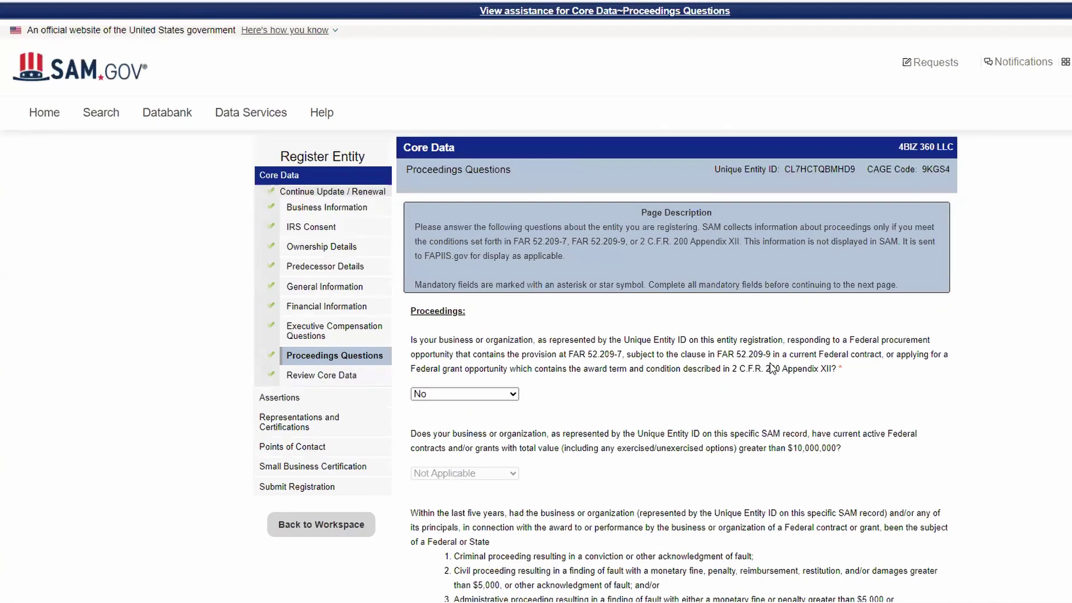
# - Save the Proceedings Questions with their existing answers, and check and save the complete Core Data review
pyautogui.scroll(-3, 781, 367)
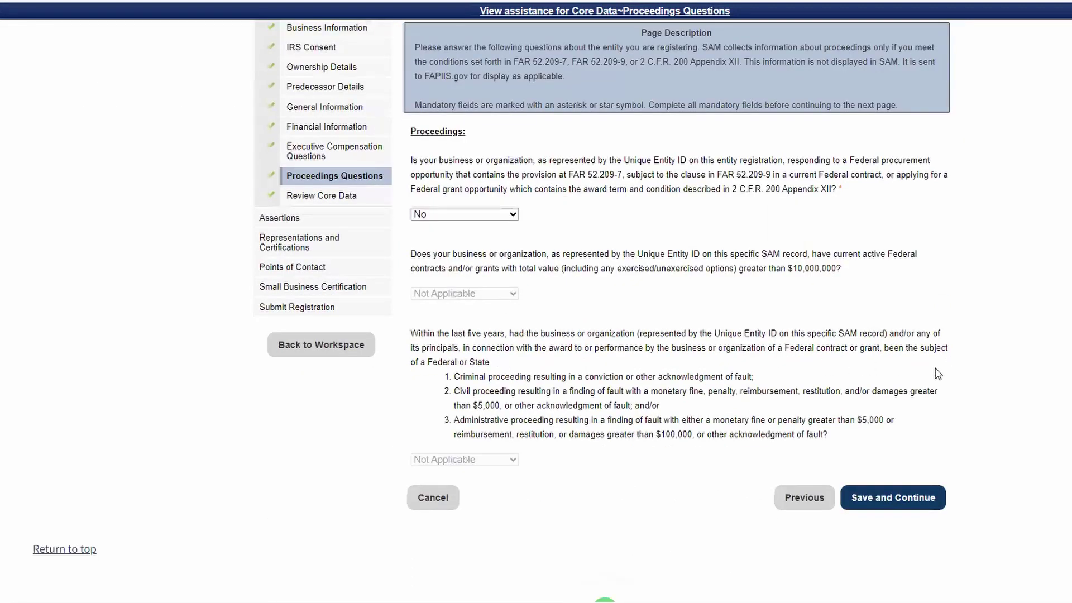
pyautogui.click(915, 499)
pyautogui.scroll(-5, 930, 399)
pyautogui.scroll(-15, 928, 395)
pyautogui.scroll(-5, 968, 433)
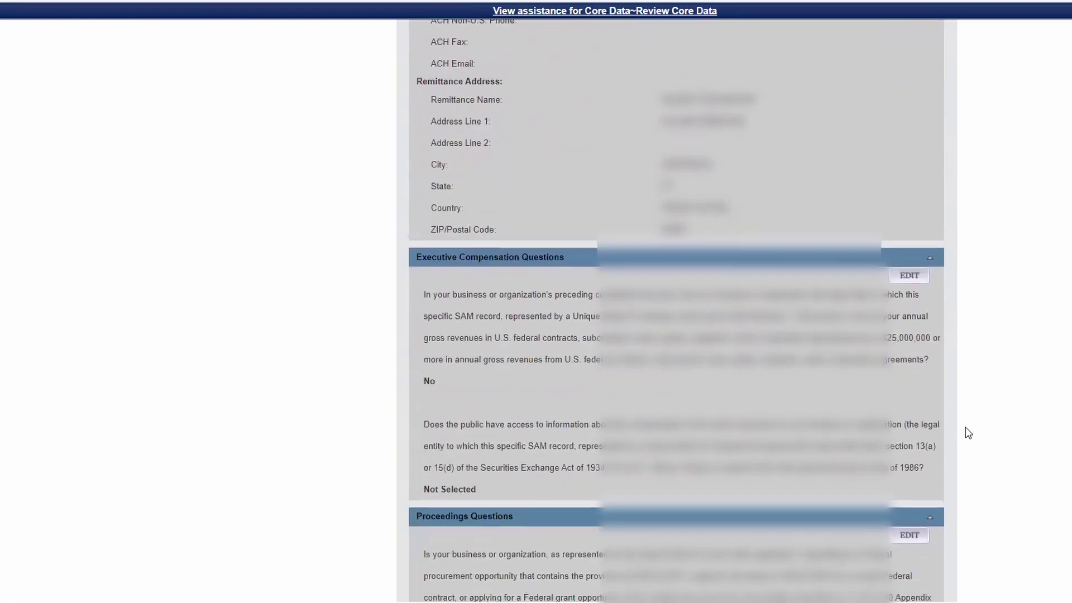
pyautogui.scroll(-2, 968, 433)
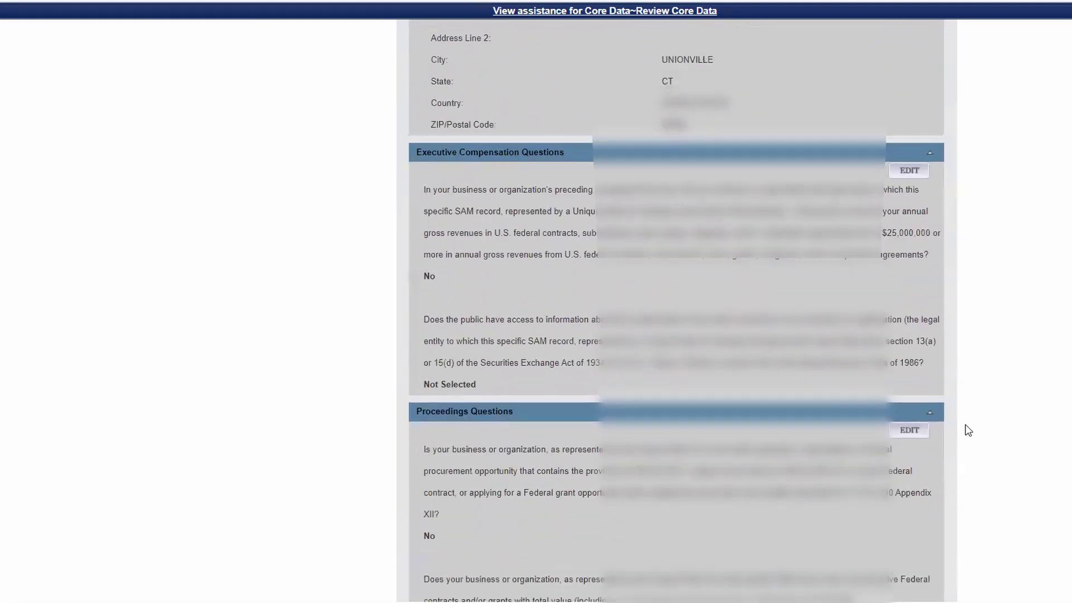
pyautogui.scroll(-3, 968, 430)
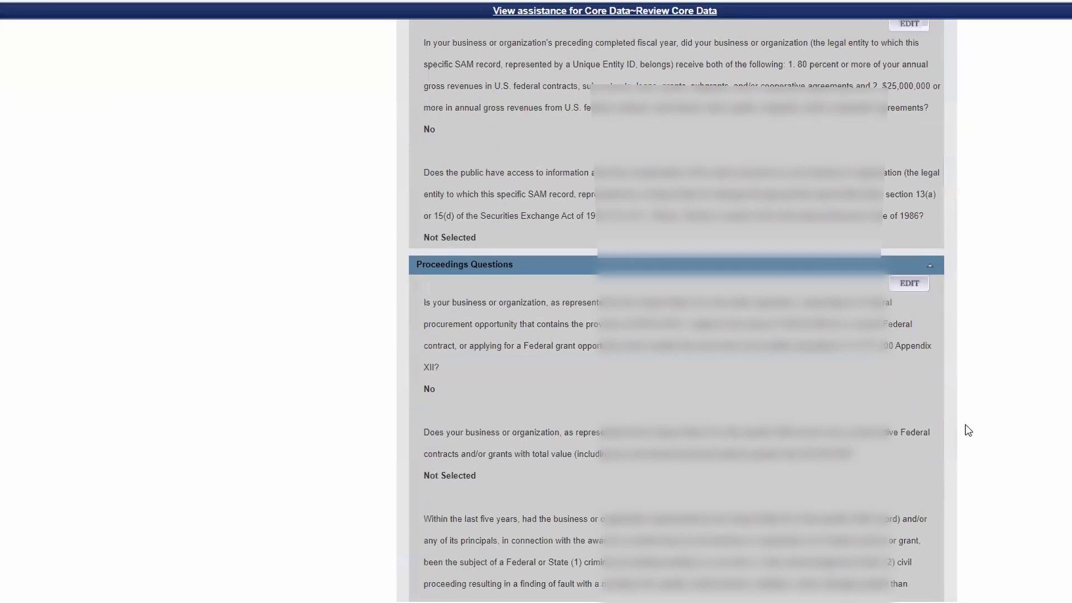
pyautogui.scroll(-3, 968, 431)
pyautogui.scroll(-5, 966, 428)
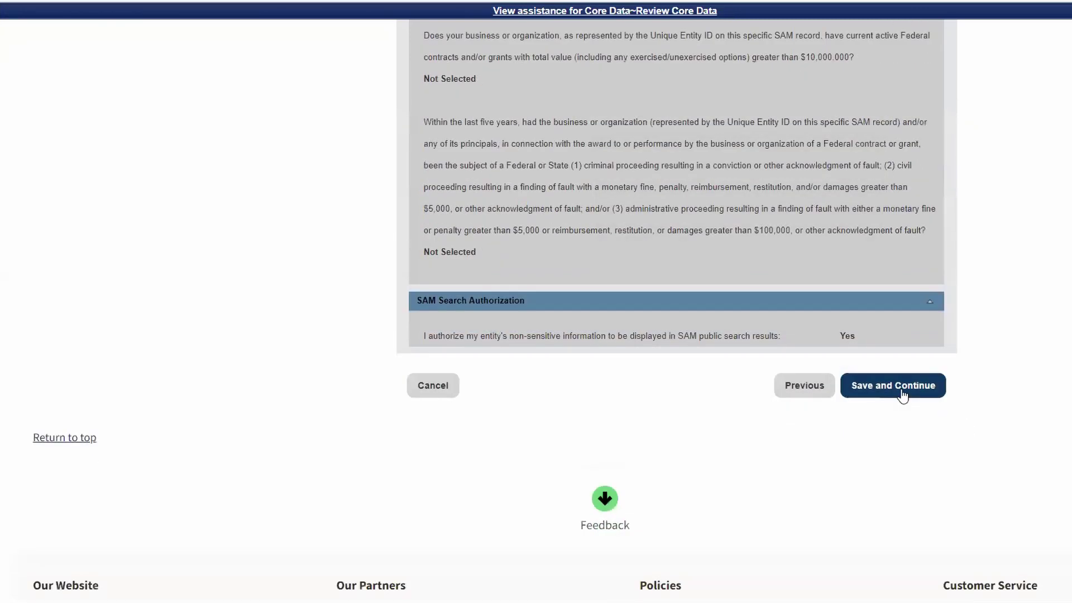
pyautogui.click(900, 391)
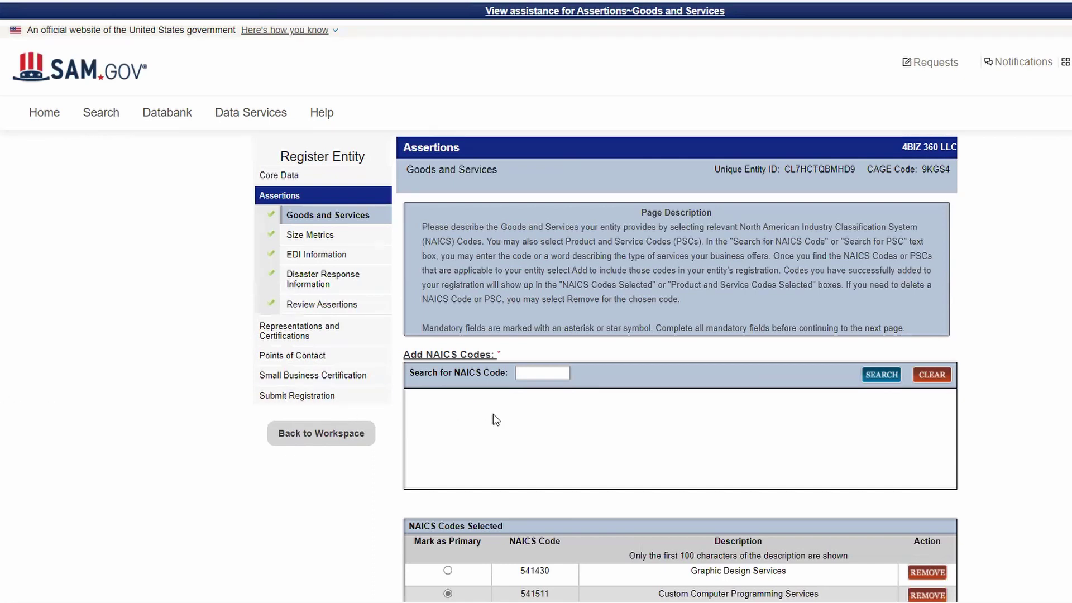
# - Search for NAICS code 541430 and add Graphic Design Services to the selected codes
pyautogui.click(543, 372)
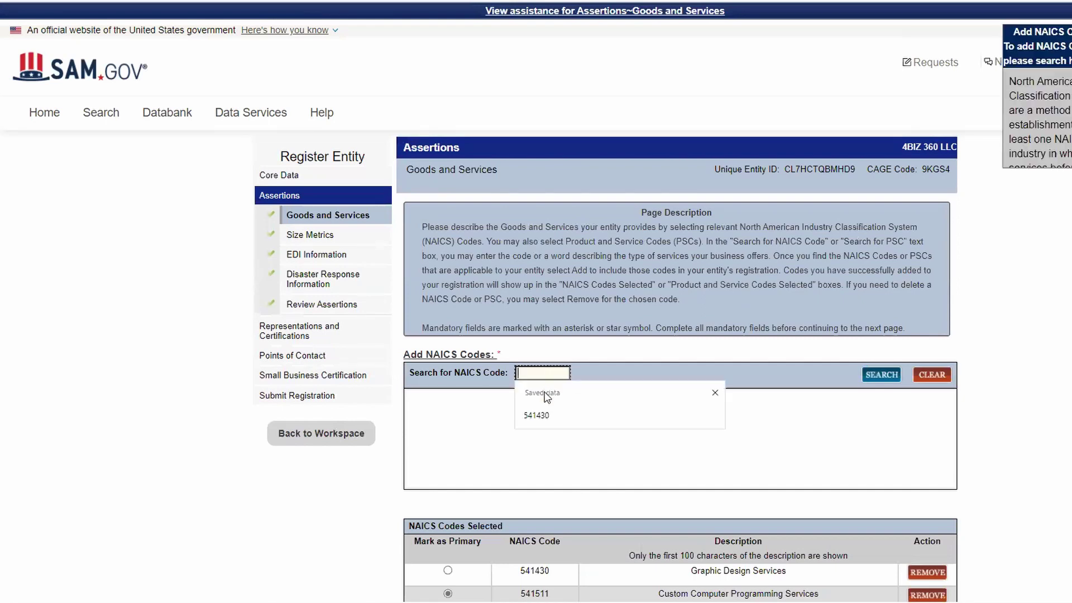
pyautogui.click(544, 416)
pyautogui.click(881, 374)
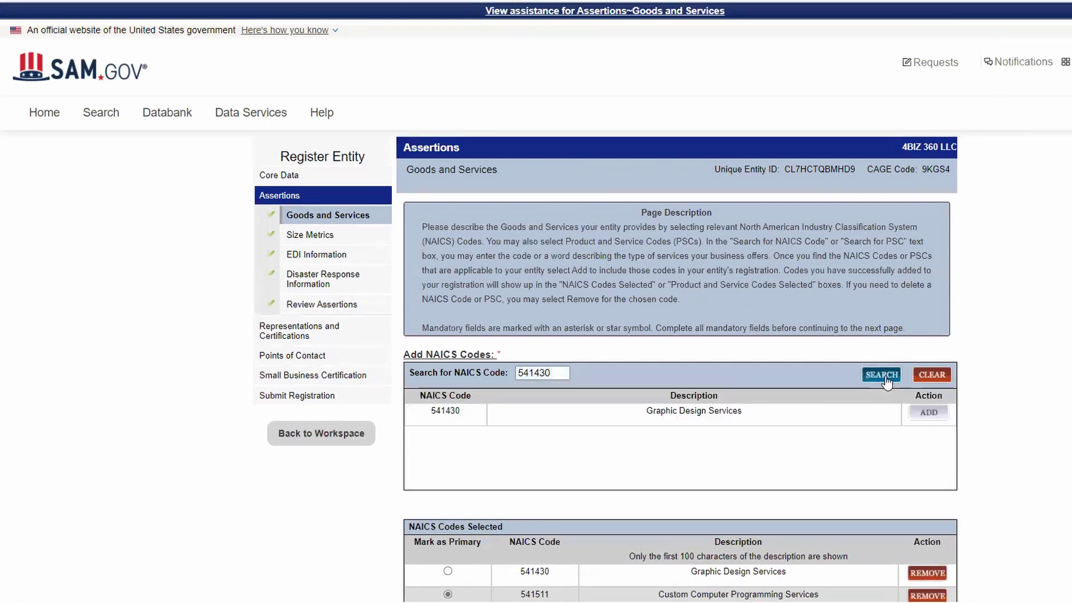
pyautogui.click(927, 417)
# - Check the selected NAICS codes and Product and Service Codes, and save the Goods and Services page
pyautogui.scroll(-2, 771, 462)
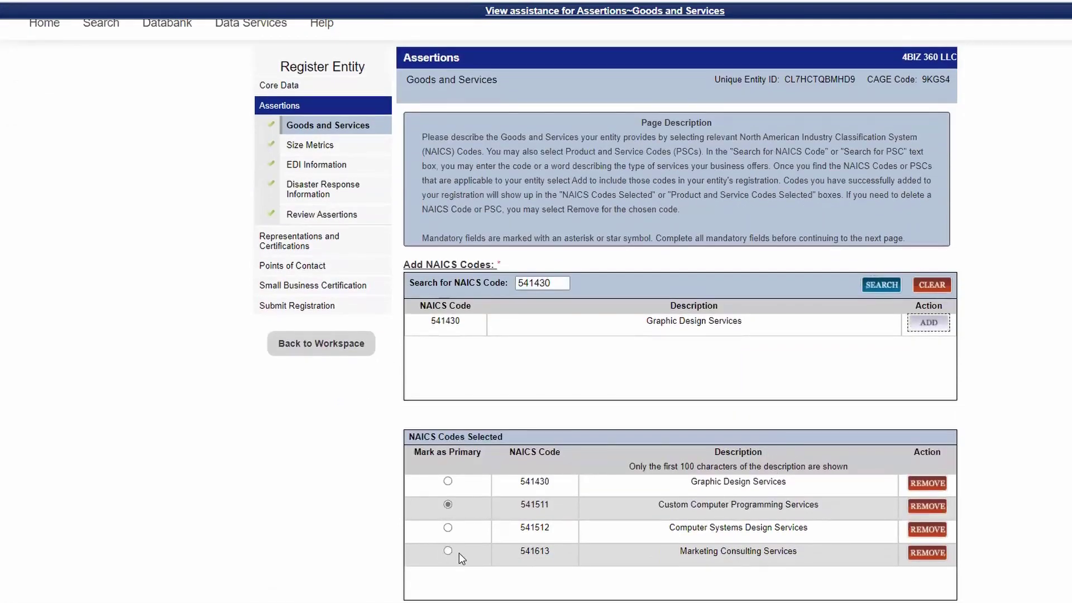
pyautogui.scroll(-3, 940, 553)
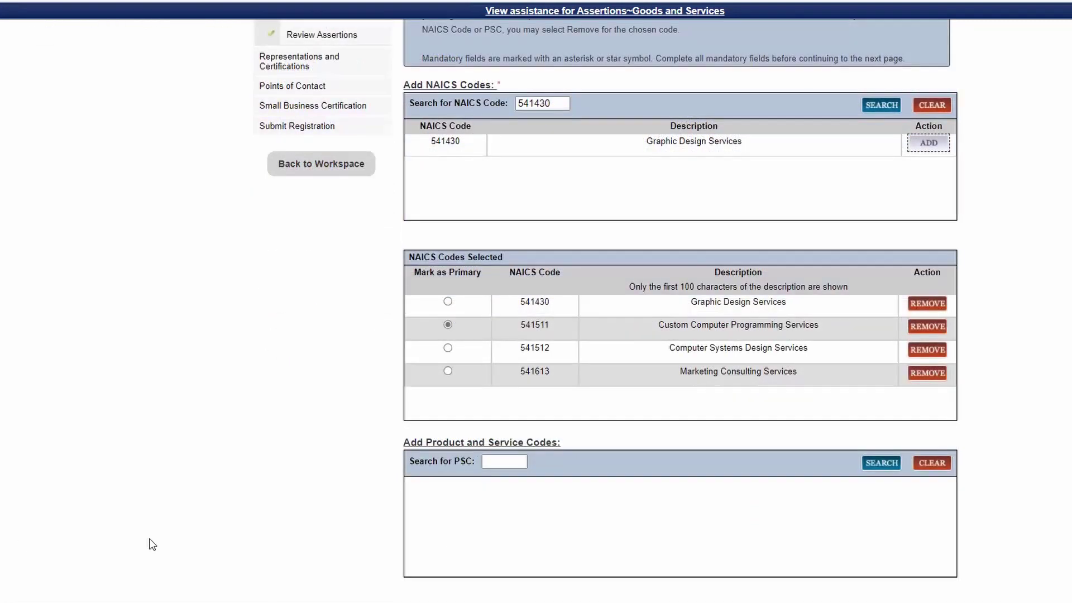
pyautogui.scroll(-5, 887, 480)
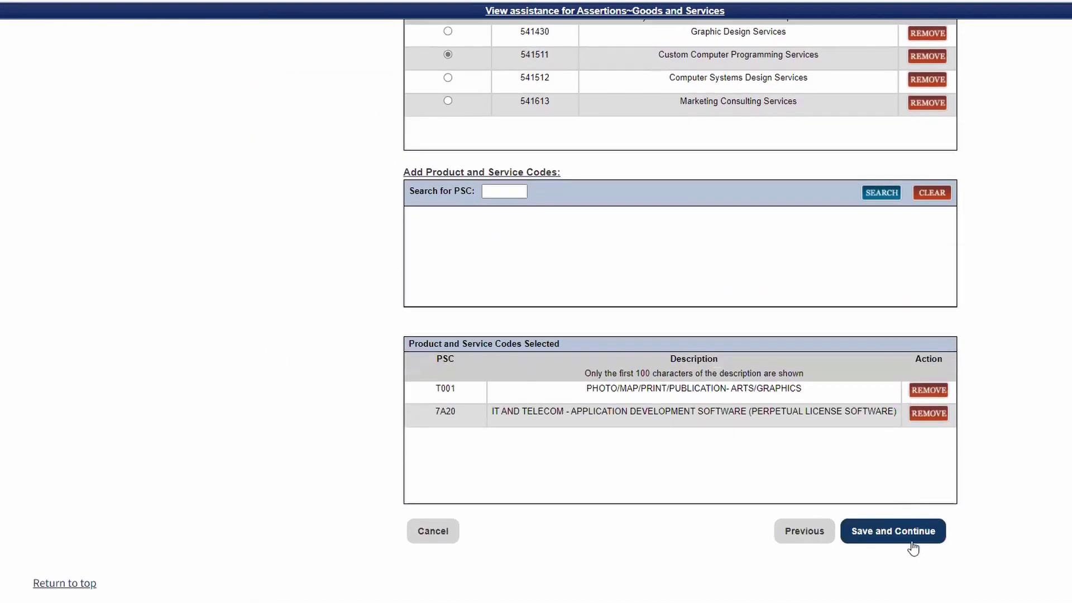
pyautogui.click(893, 530)
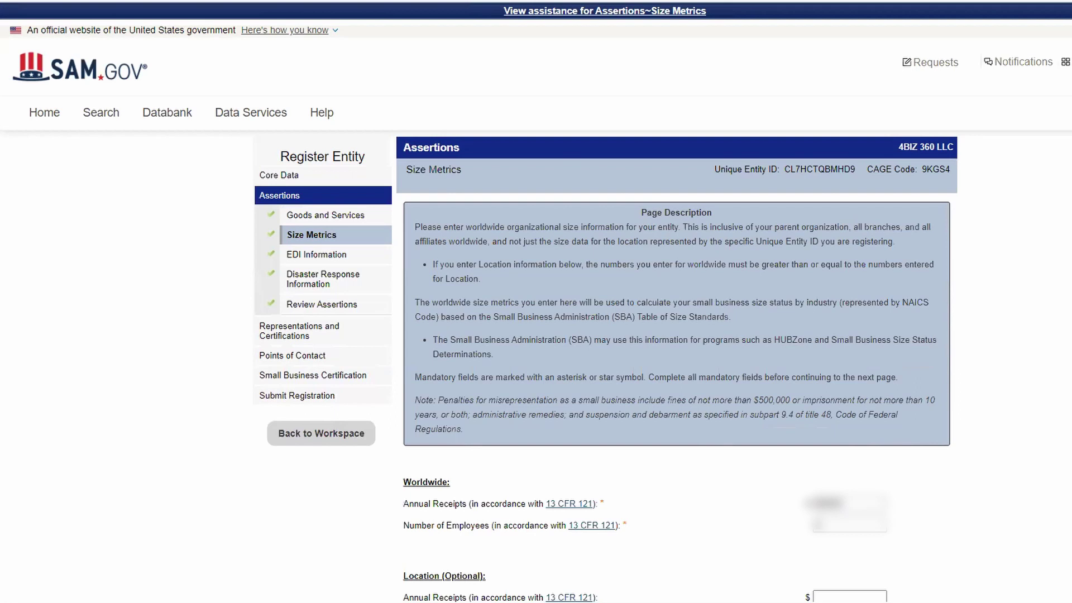
# - Save the Size Metrics, EDI Information and Disaster Response Information pages with their existing entries
pyautogui.scroll(-3, 300, 446)
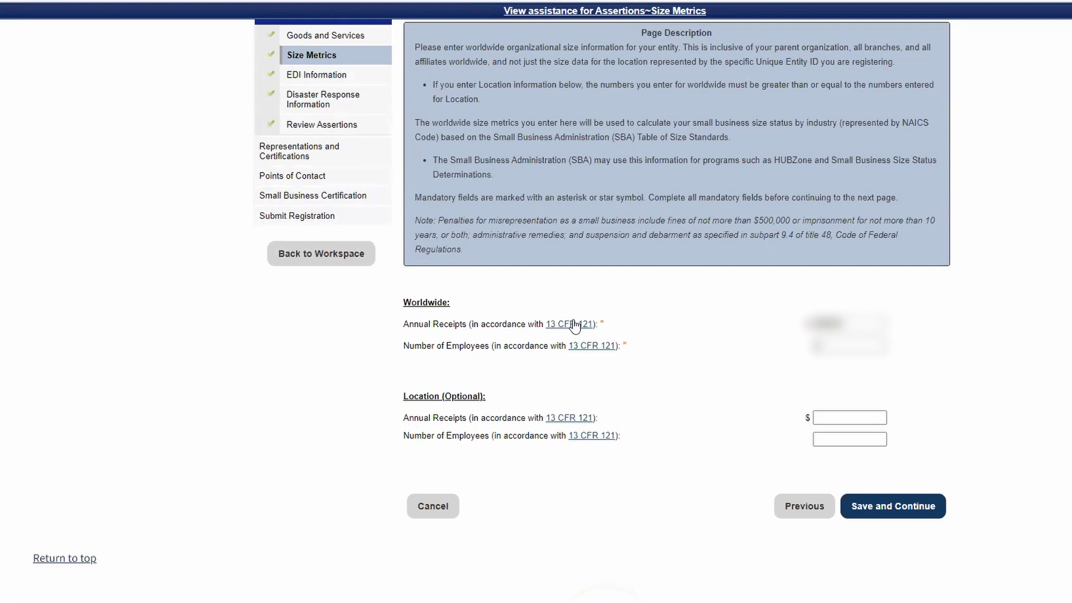
pyautogui.click(907, 514)
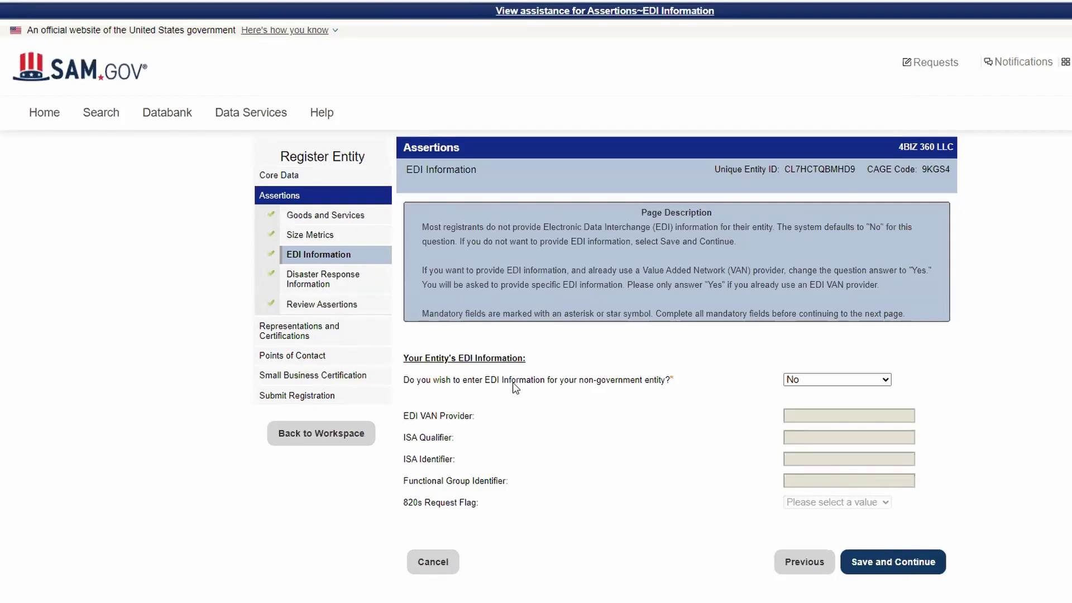
pyautogui.click(891, 564)
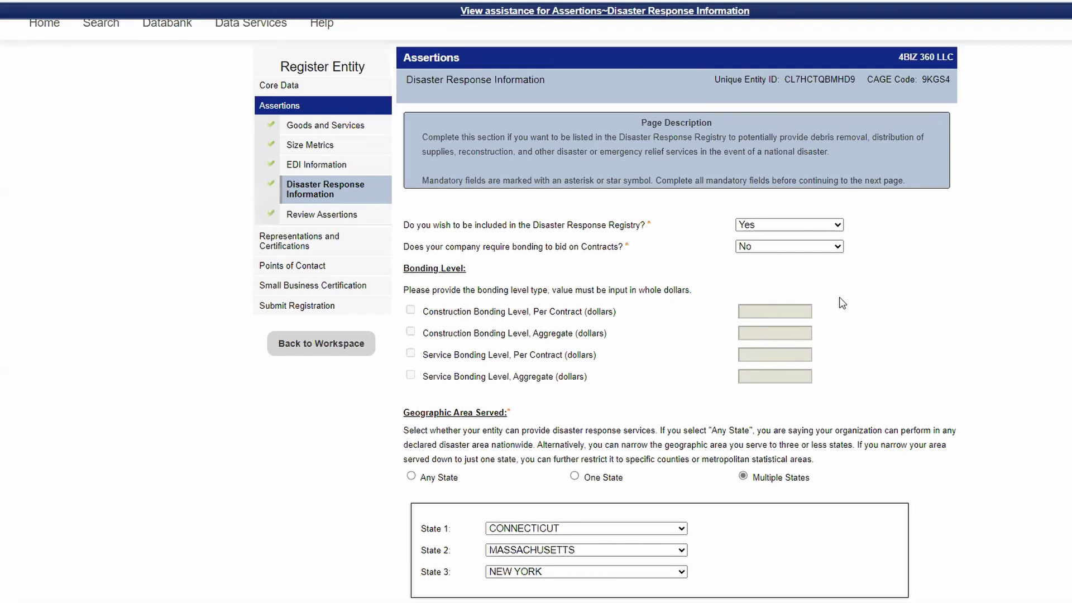
pyautogui.scroll(-2, 928, 502)
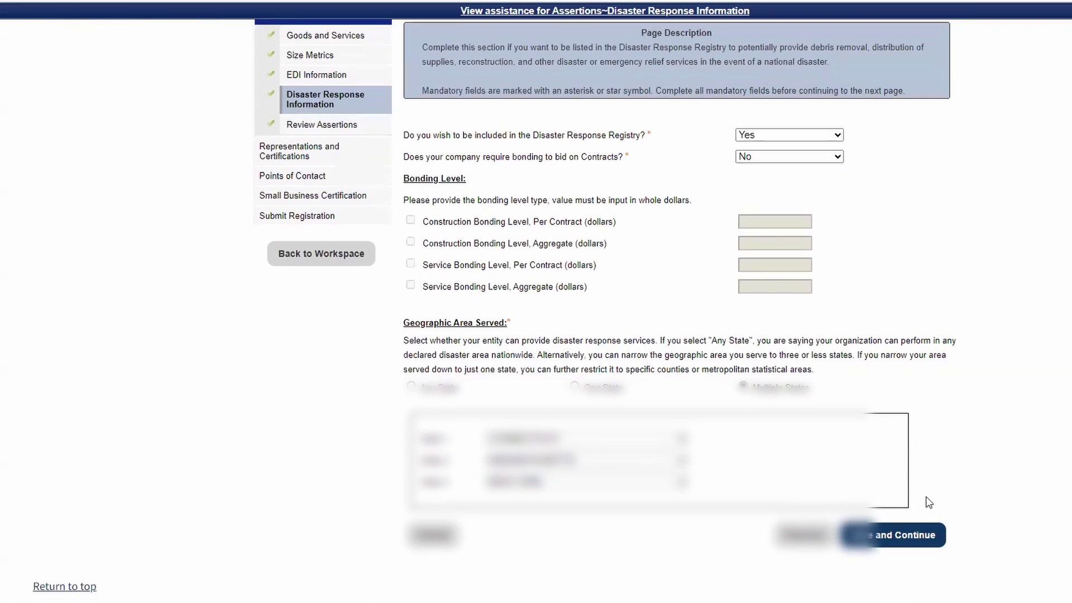
pyautogui.click(907, 536)
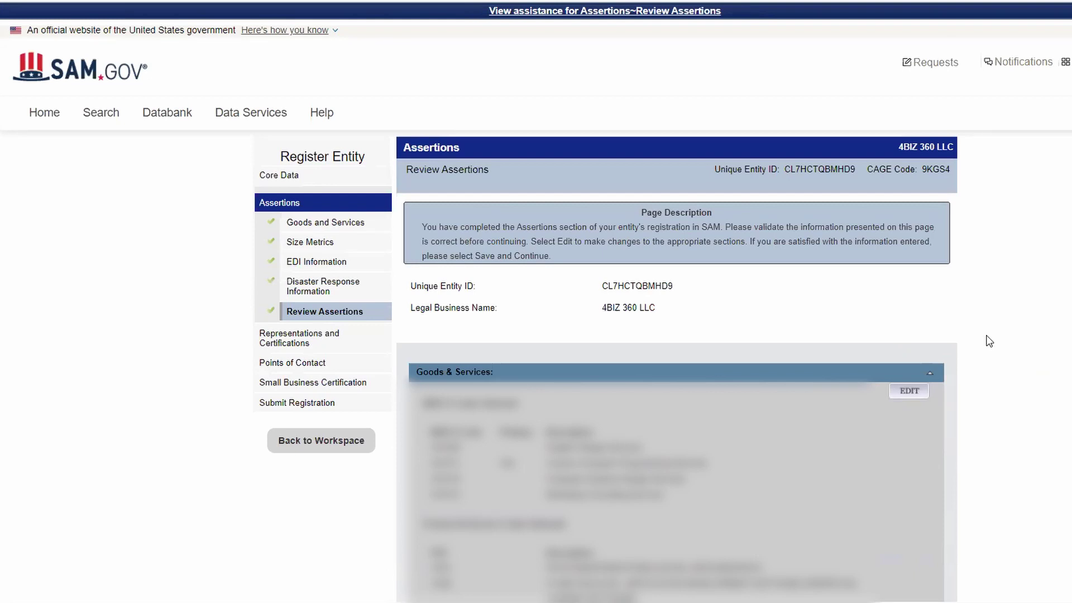
# - Check the complete Assertions review, from Goods & Services to Disaster Response Information, and save it
pyautogui.scroll(-3, 997, 337)
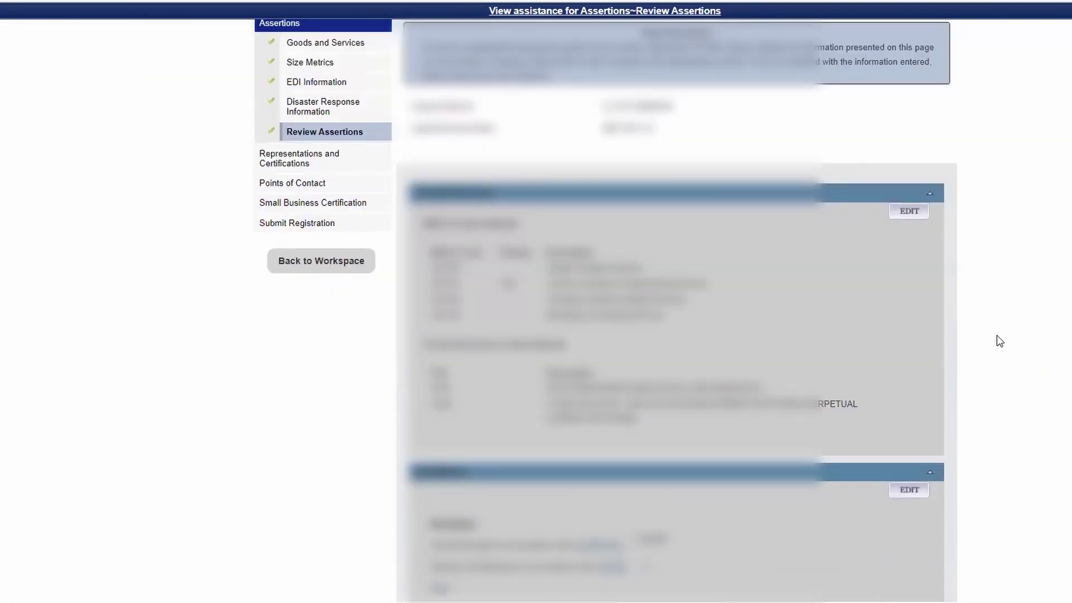
pyautogui.scroll(-3, 998, 337)
pyautogui.scroll(-10, 998, 340)
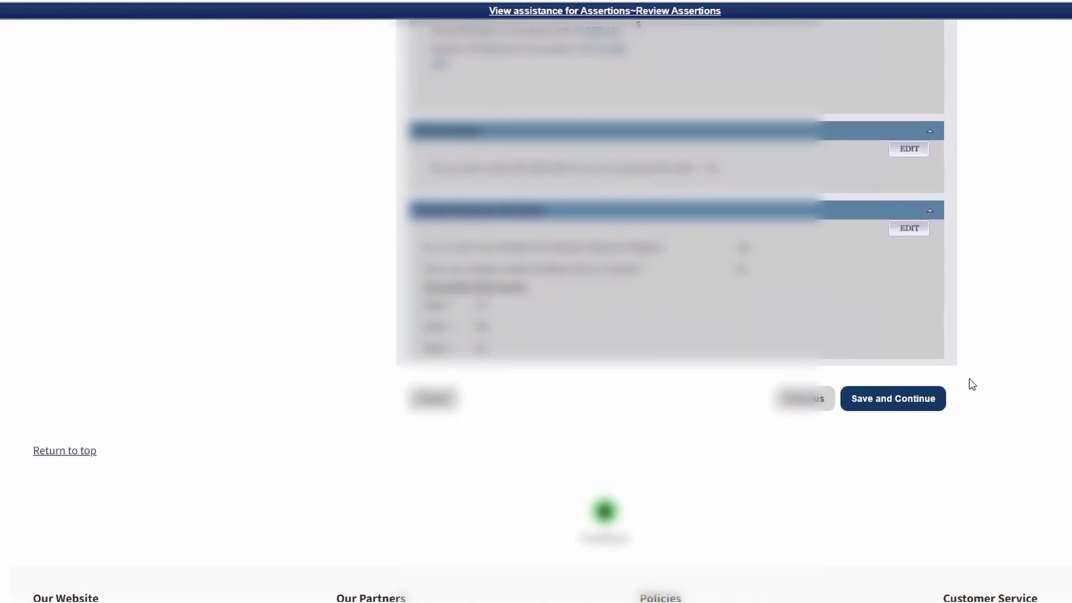
pyautogui.click(921, 408)
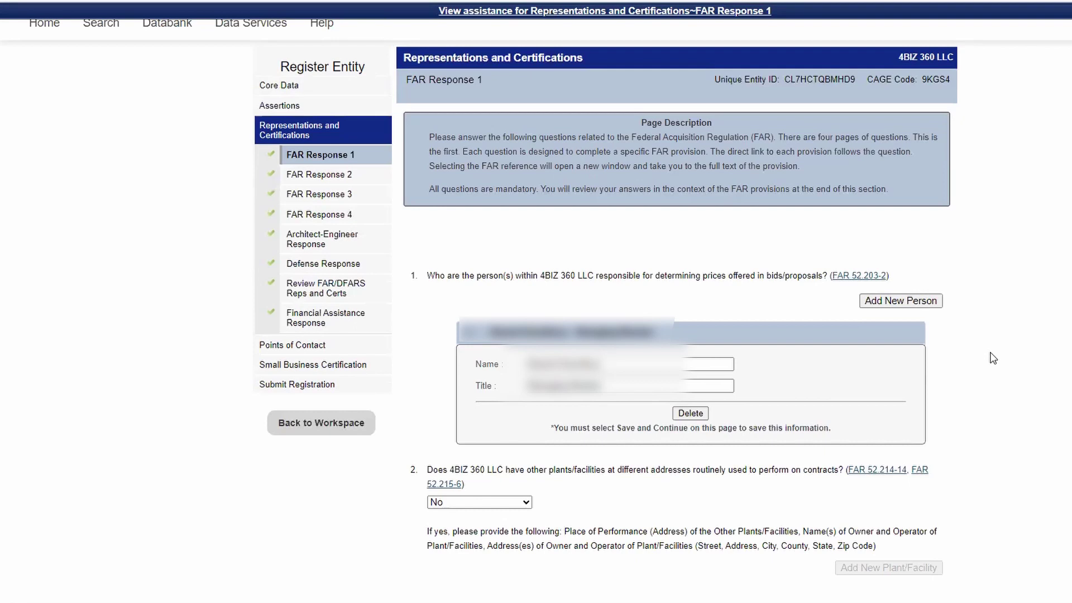
# - Check the existing answers on FAR Response 1 and FAR Response 2 and save both pages without changes
pyautogui.scroll(-3, 991, 357)
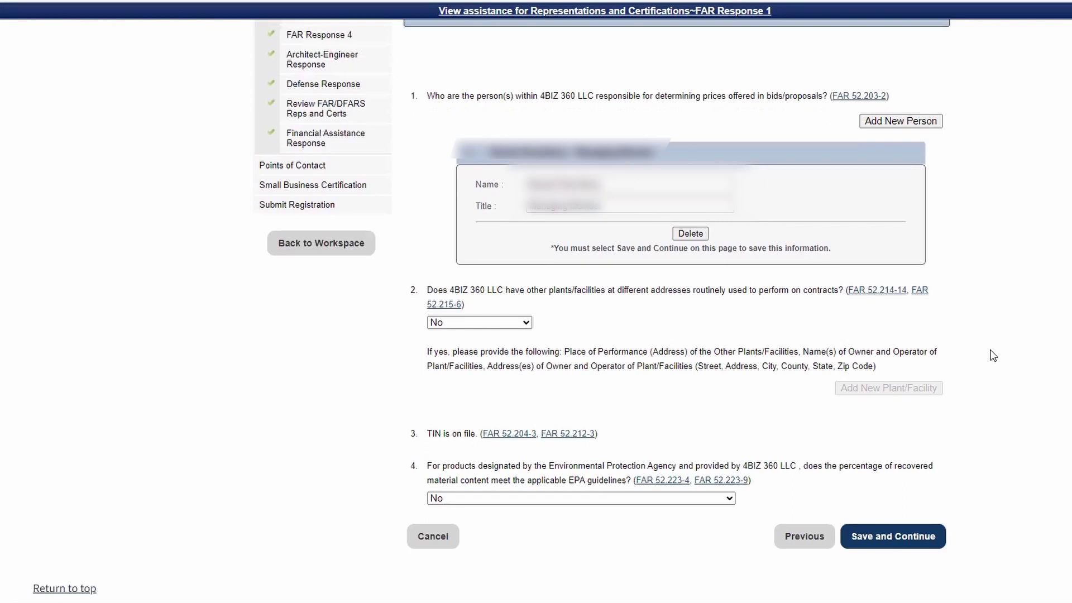
pyautogui.click(913, 526)
pyautogui.scroll(-1, 976, 433)
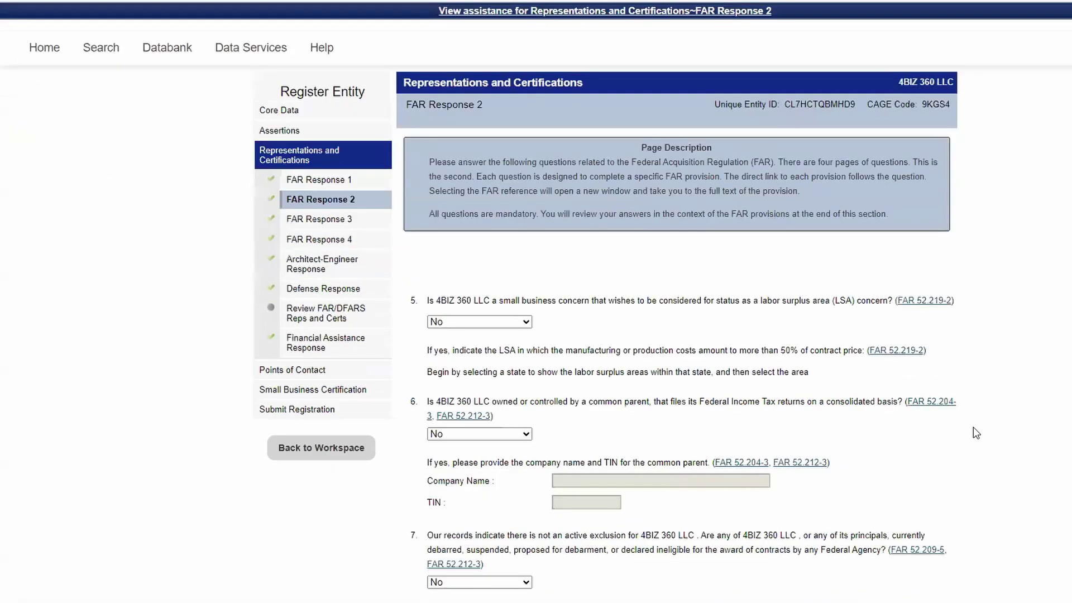
pyautogui.scroll(-8, 976, 433)
pyautogui.scroll(-7, 974, 434)
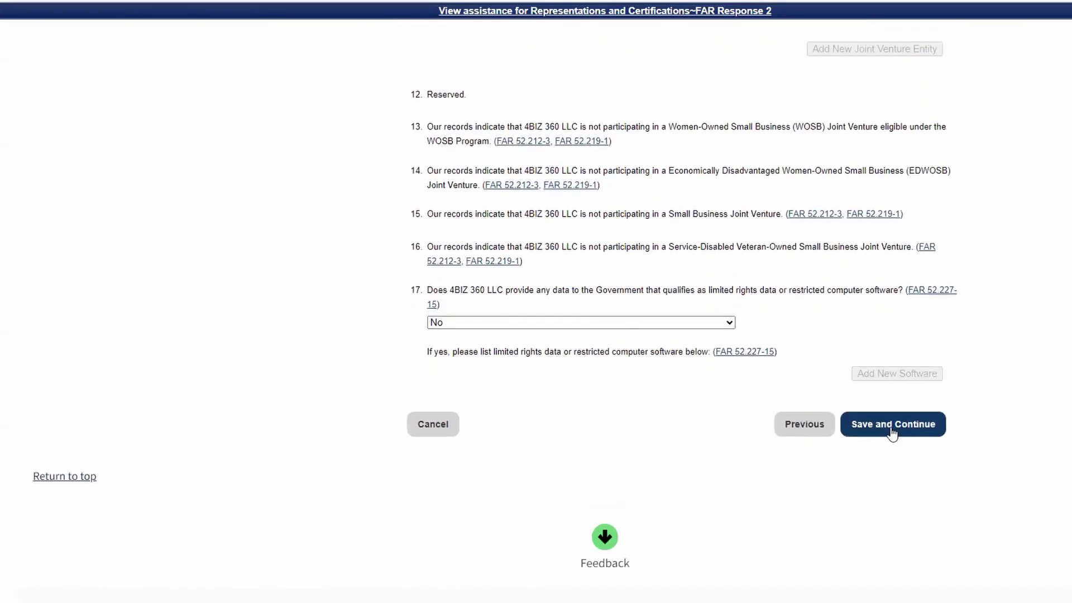
pyautogui.click(890, 428)
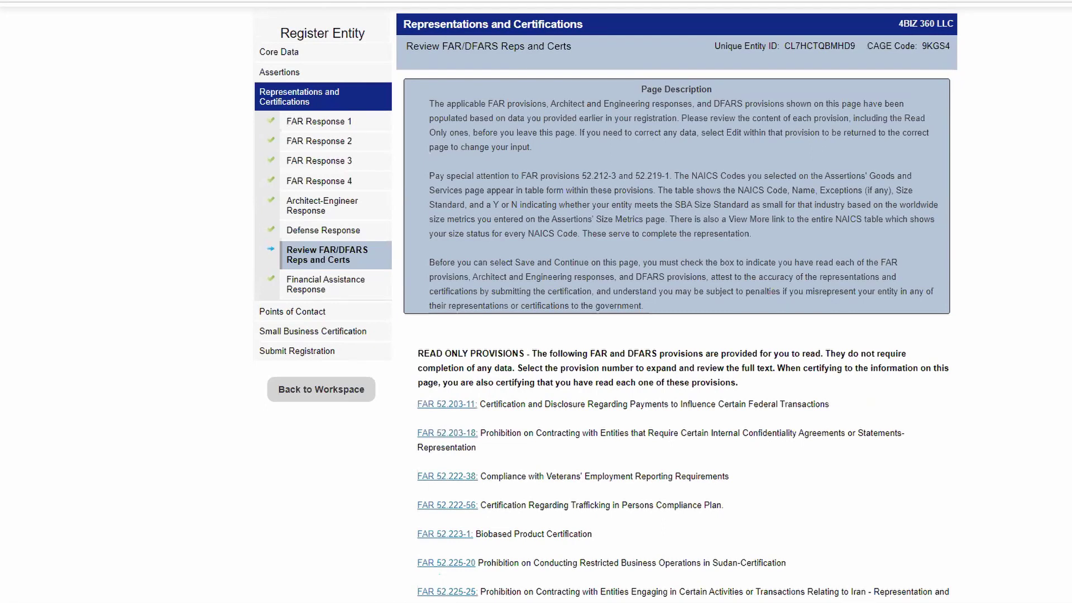
# - Review the listed FAR and DFARS provisions, accept the statement attesting to their accuracy, and save the page
pyautogui.scroll(-2, 675, 301)
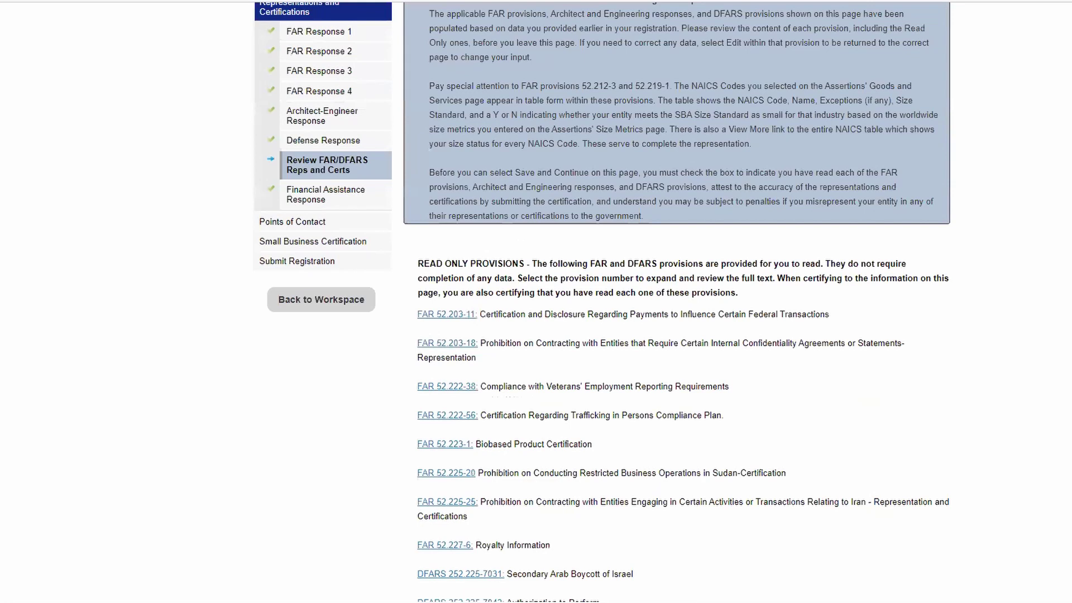
pyautogui.scroll(-4, 675, 302)
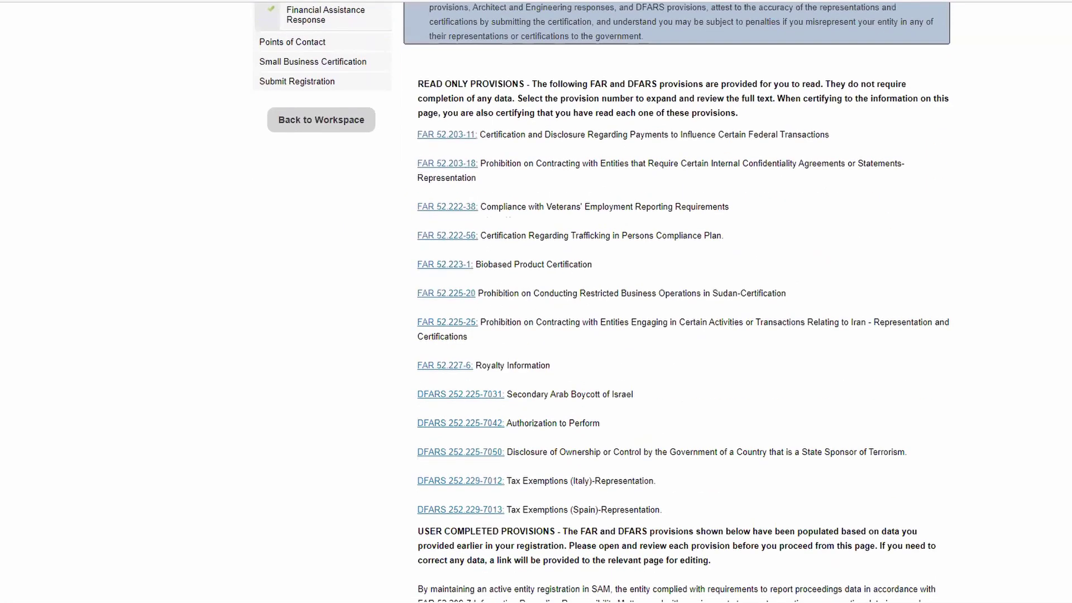
pyautogui.scroll(-15, 676, 301)
pyautogui.click(403, 418)
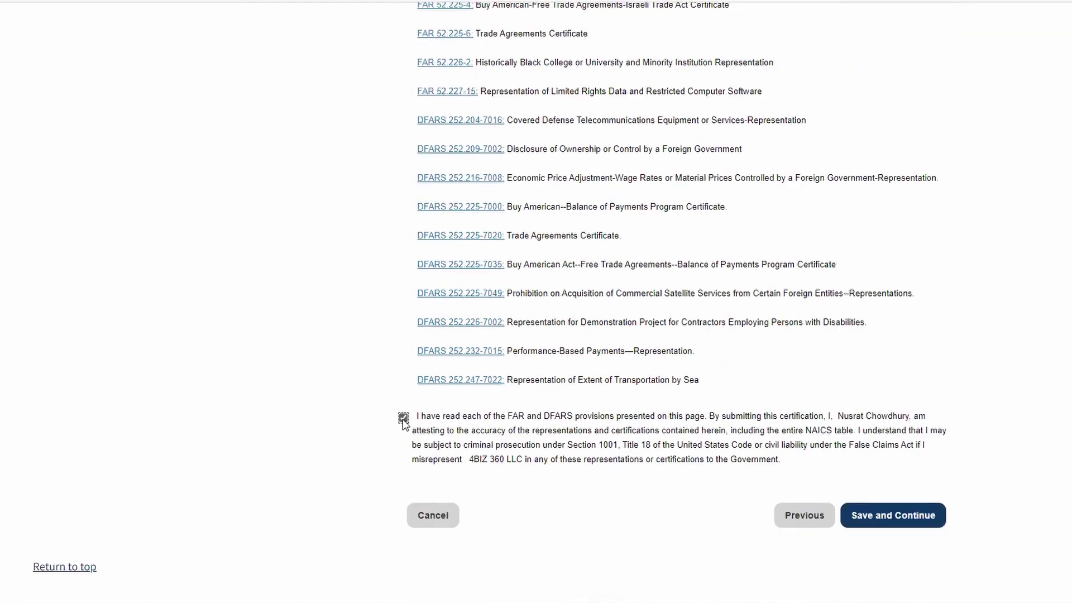
pyautogui.click(910, 528)
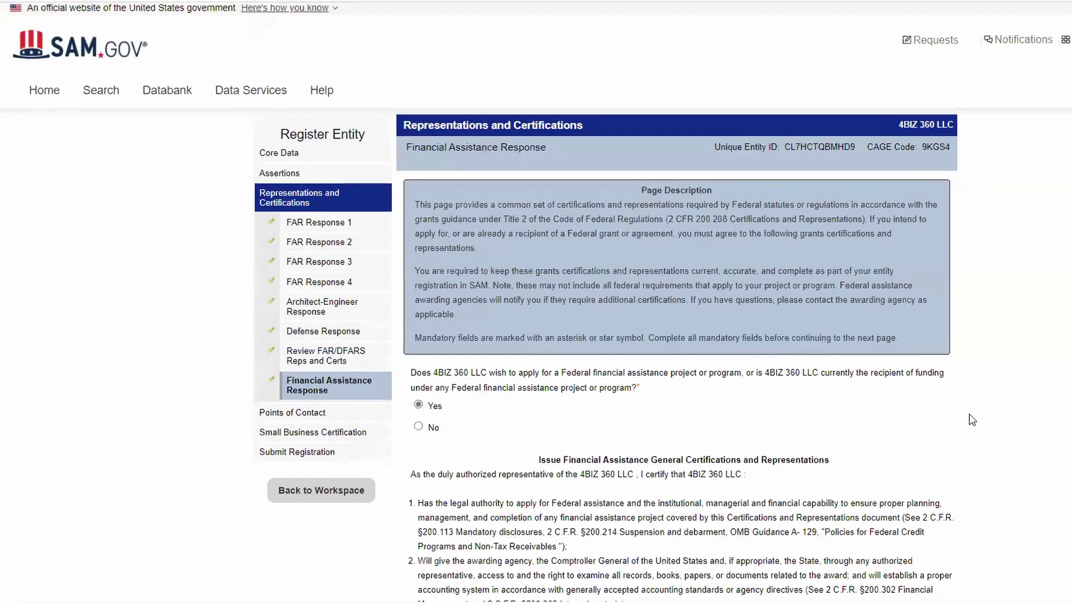
# - Check the Financial Assistance Response certifications and save the page with the existing Yes answer
pyautogui.scroll(-3, 972, 419)
pyautogui.scroll(-8, 972, 419)
pyautogui.click(925, 429)
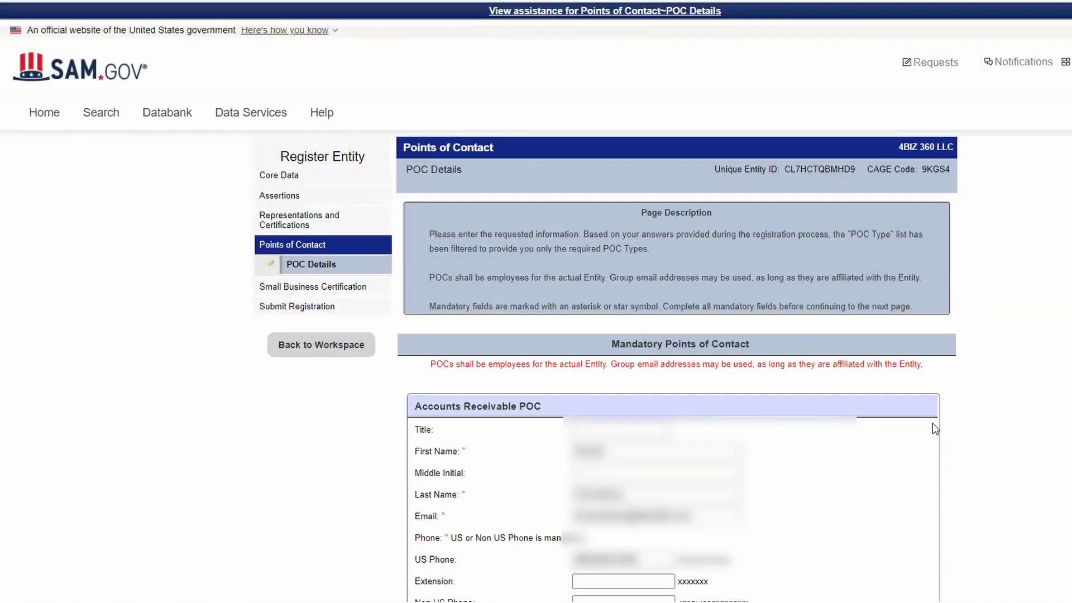
# - Check the contact details of the mandatory points of contact, from Accounts Receivable to Government Business, and save the POC Details page
pyautogui.scroll(-2, 932, 424)
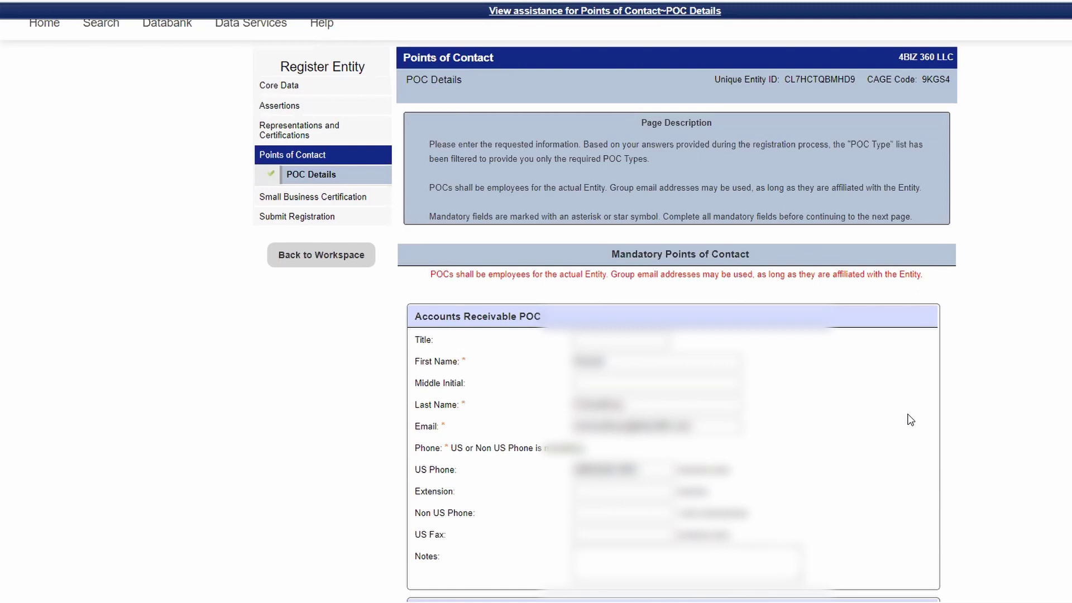
pyautogui.scroll(-5, 909, 418)
pyautogui.scroll(-7, 913, 412)
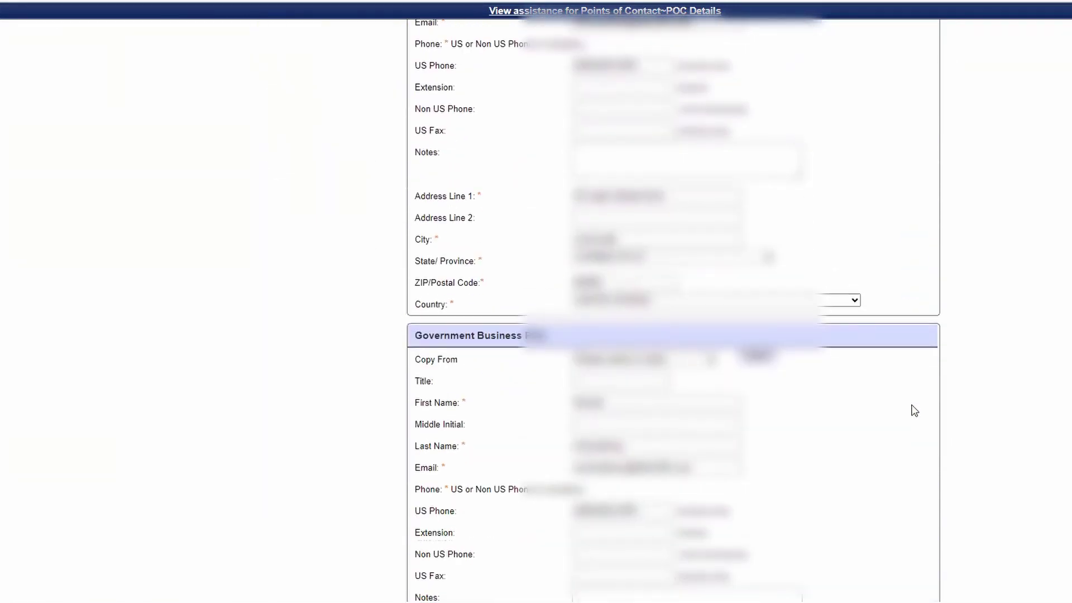
pyautogui.scroll(-3, 914, 410)
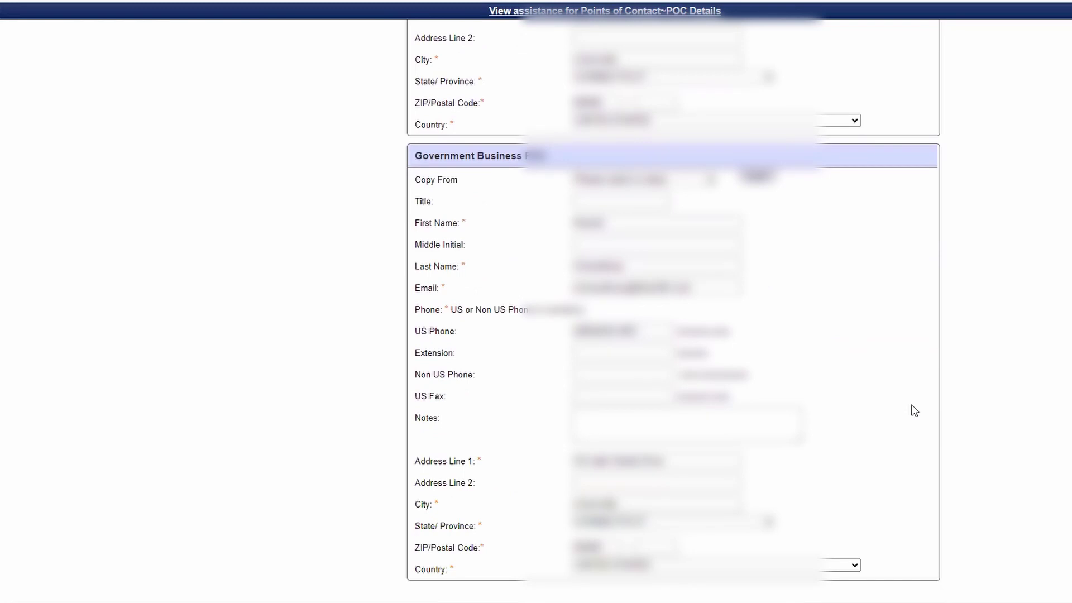
pyautogui.scroll(1, 914, 410)
pyautogui.scroll(-7, 911, 409)
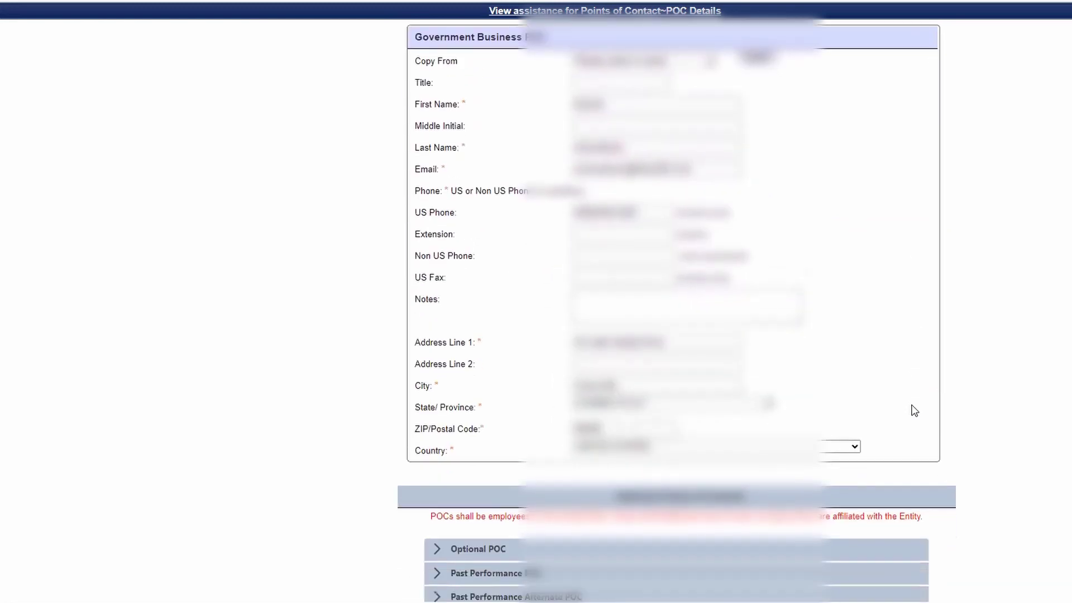
pyautogui.click(893, 494)
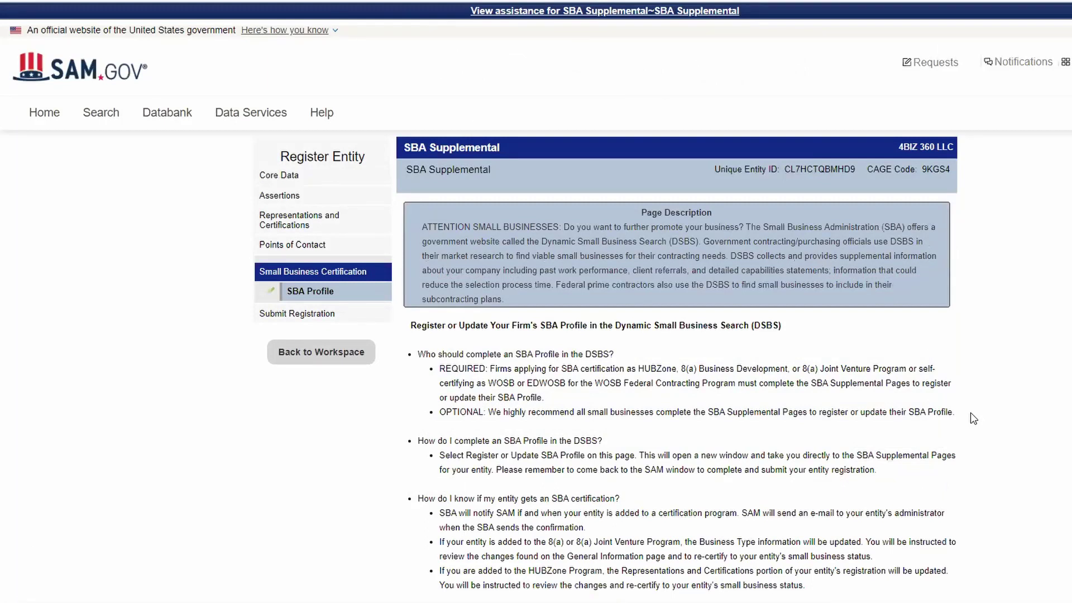
# - Save the SBA Supplemental page without updating the SBA profile, and check the full Entity Review down to the final certification statement
pyautogui.scroll(-2, 973, 419)
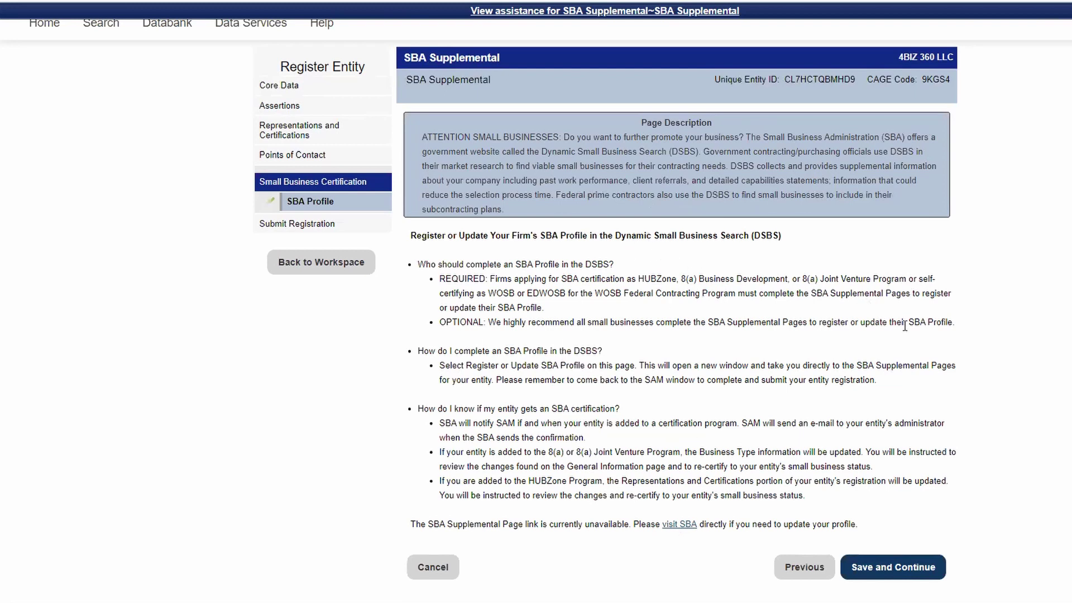
pyautogui.click(926, 575)
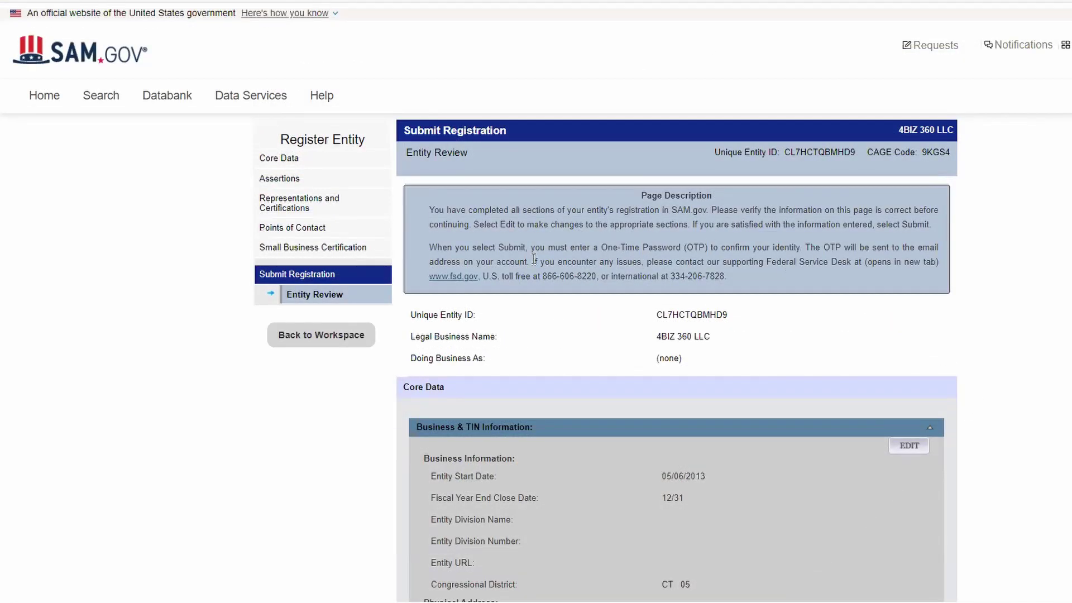
pyautogui.scroll(-3, 1002, 391)
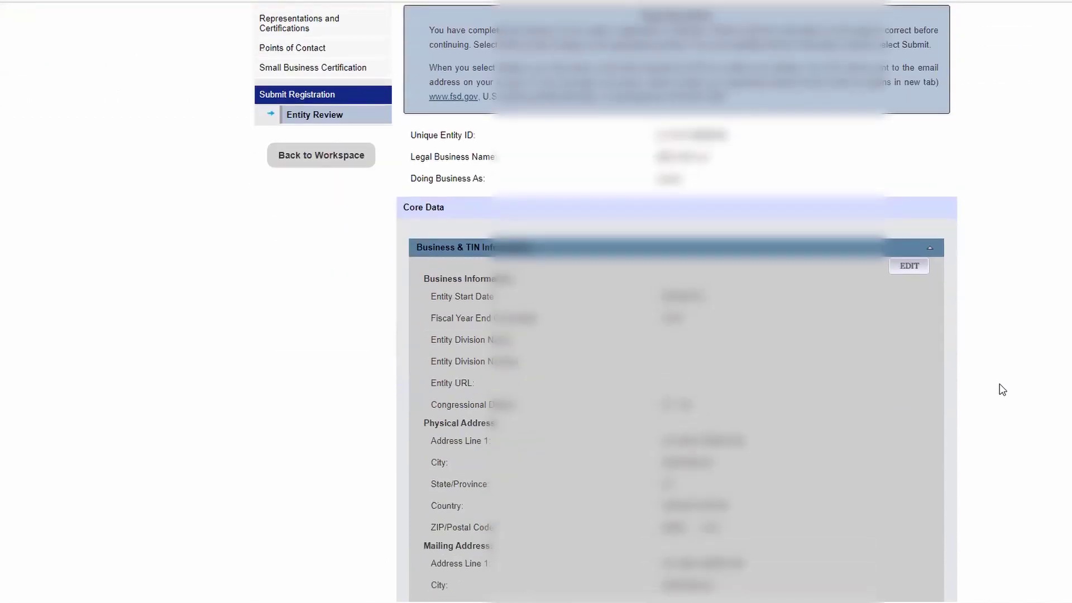
pyautogui.scroll(-9, 1002, 390)
pyautogui.scroll(-16, 1002, 391)
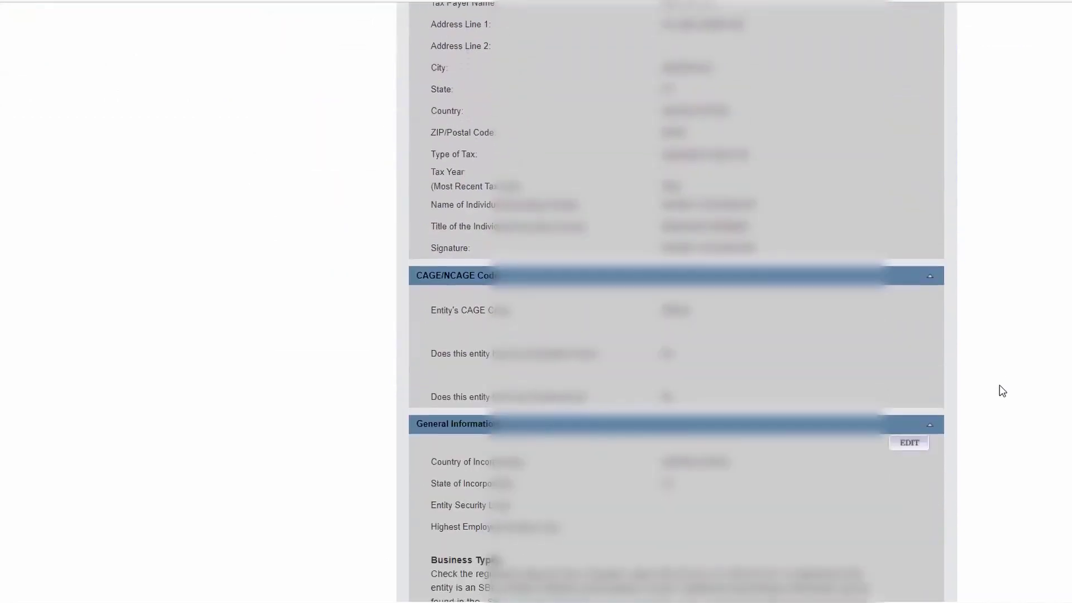
pyautogui.scroll(-10, 1003, 391)
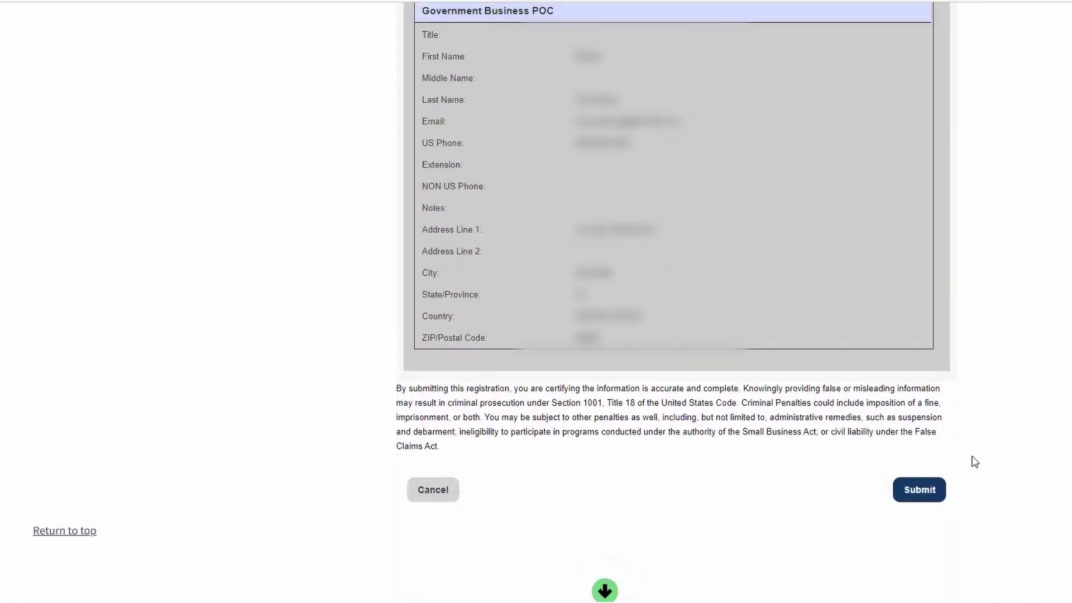